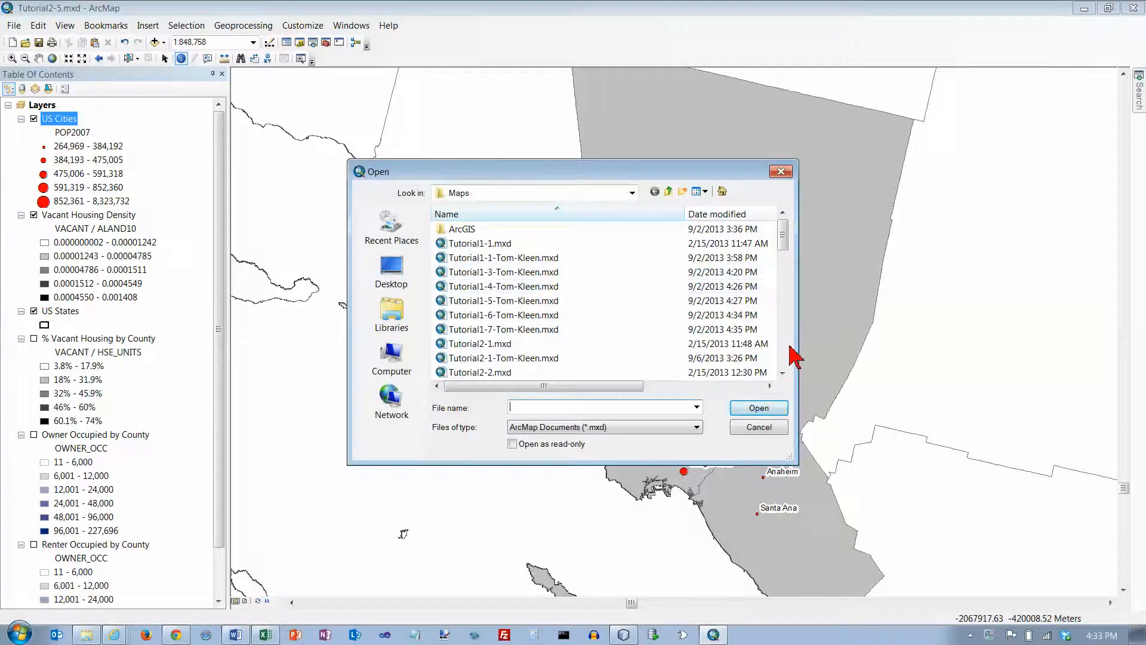
Open the map document Tutorial2-6.mxd from the Maps folder, saving the changes to Tutorial2-5.mxd.
{"action": "scroll", "coordinate": [788, 352], "scroll_direction": "down", "scroll_amount": 4}
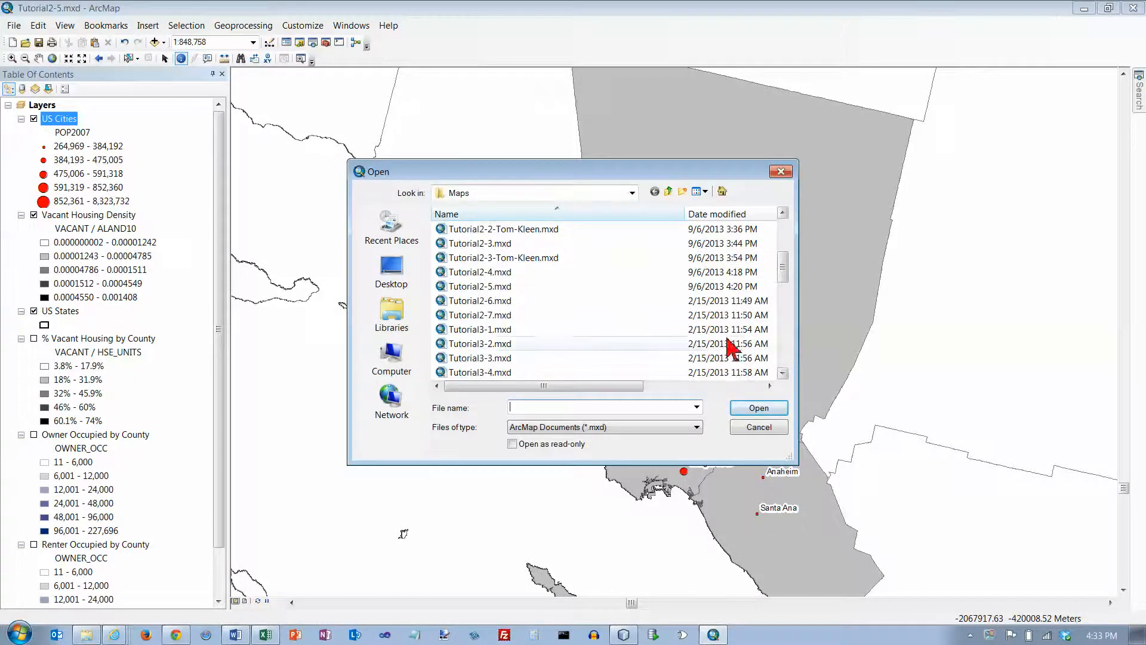
{"action": "left_click", "coordinate": [505, 301]}
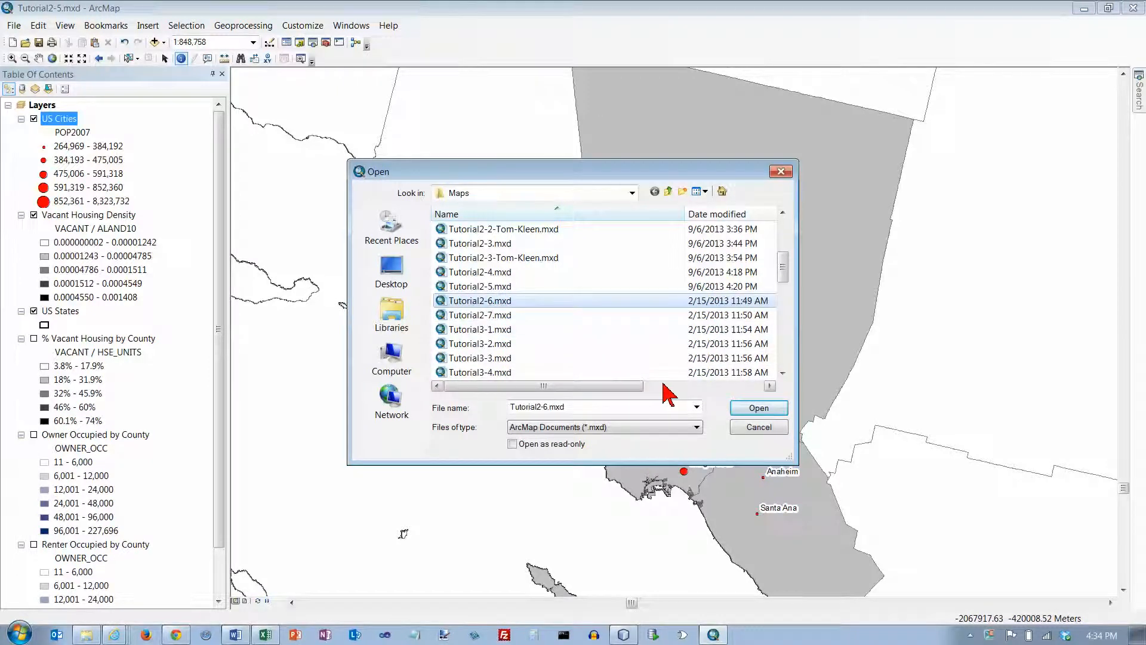
{"action": "left_click", "coordinate": [758, 408]}
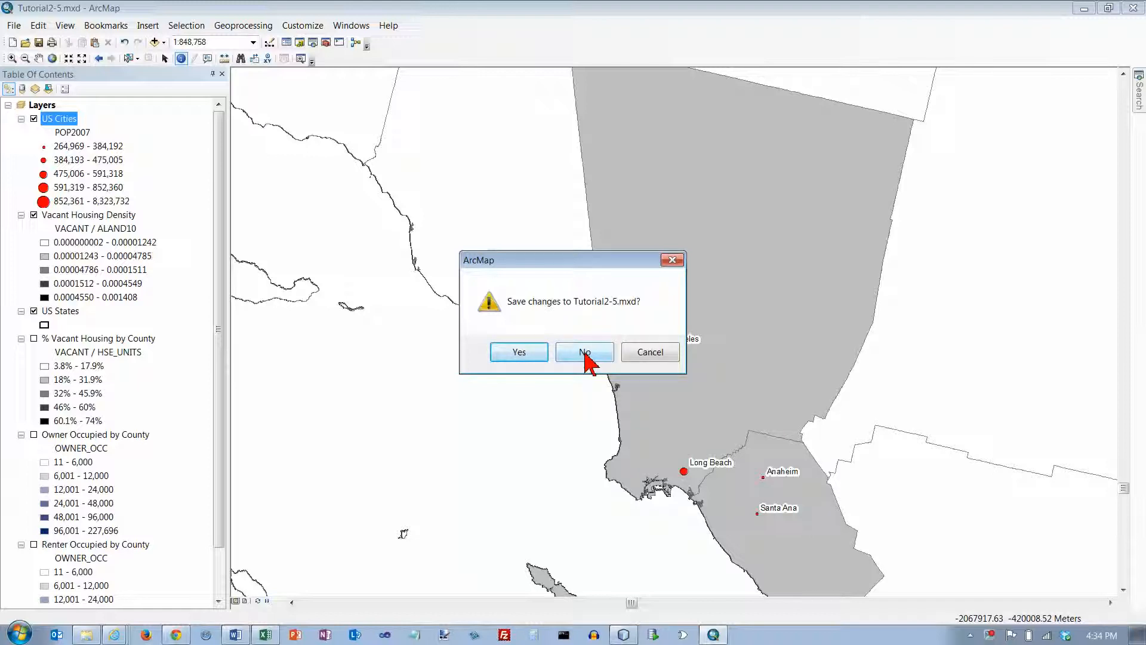
{"action": "left_click", "coordinate": [533, 353]}
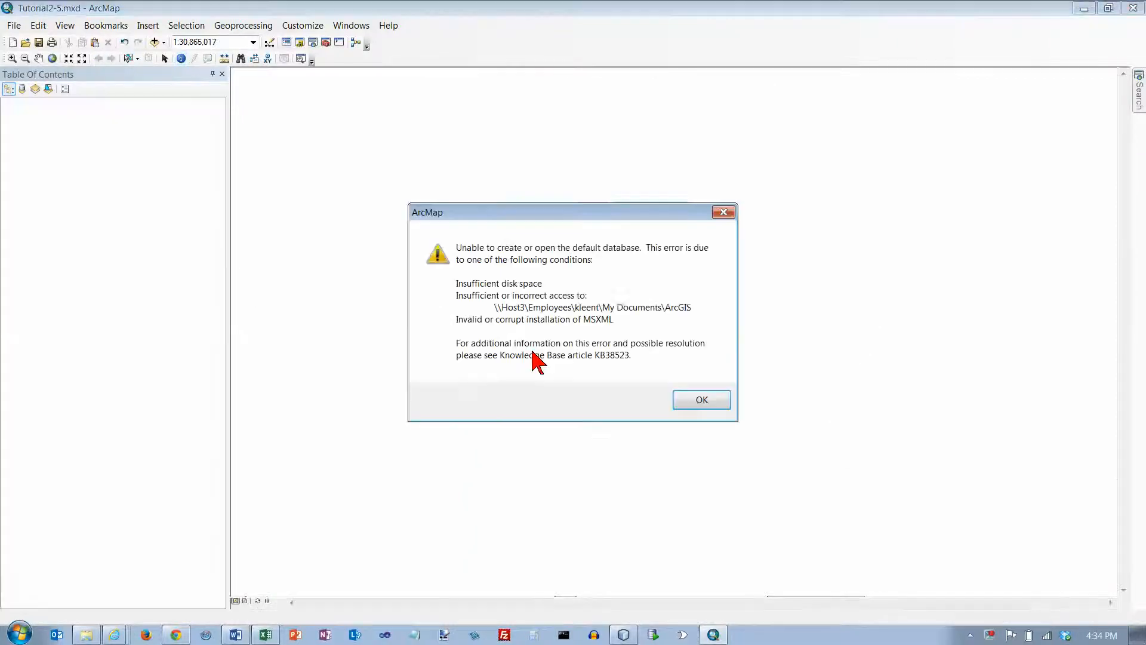
{"action": "left_click", "coordinate": [698, 401]}
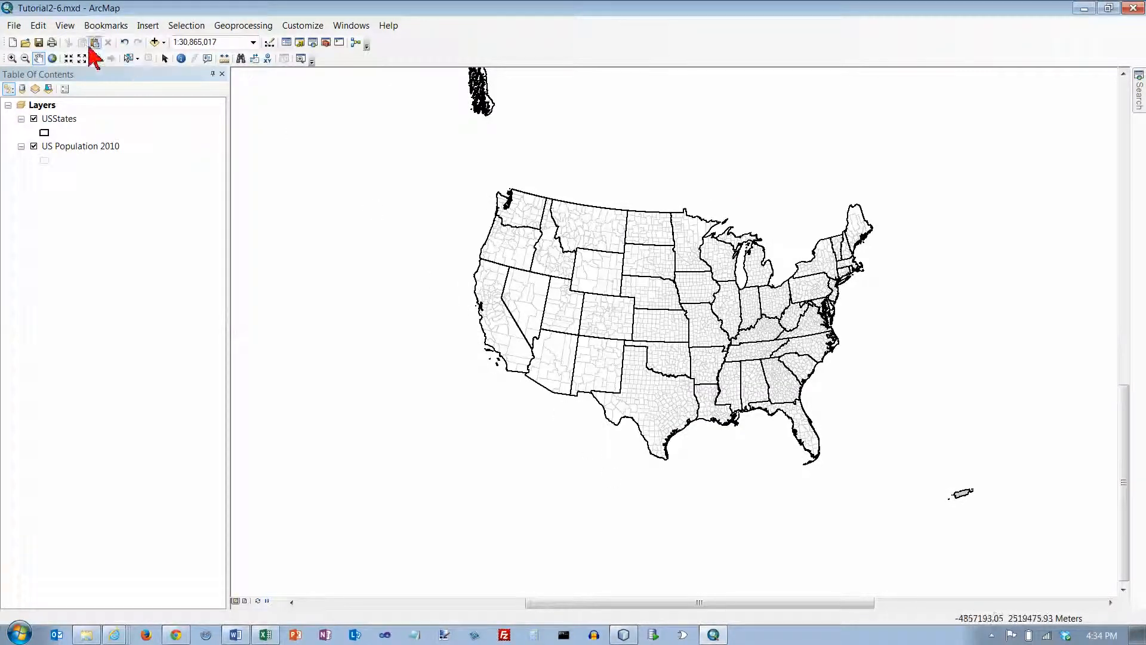
Save the map as Tutorial2-6.mxd in the Chapter2 folder of MyExercises.
{"action": "left_click", "coordinate": [12, 58]}
{"action": "left_click_drag", "start_coordinate": [451, 157], "coordinate": [901, 483]}
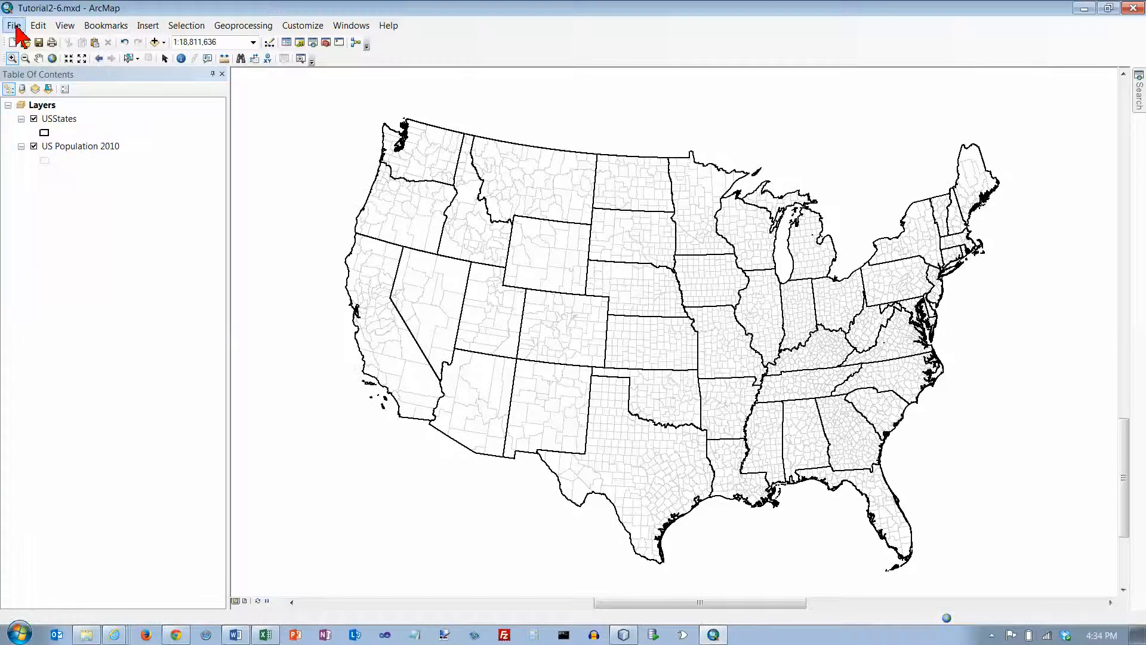
{"action": "left_click", "coordinate": [14, 25]}
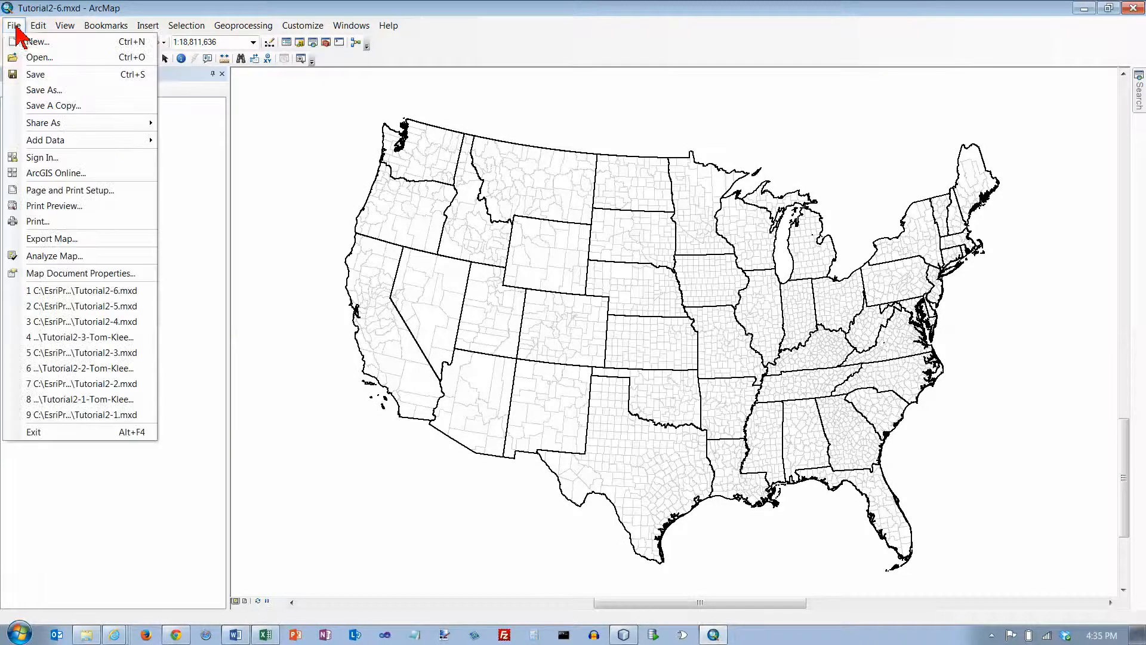
{"action": "left_click", "coordinate": [35, 90]}
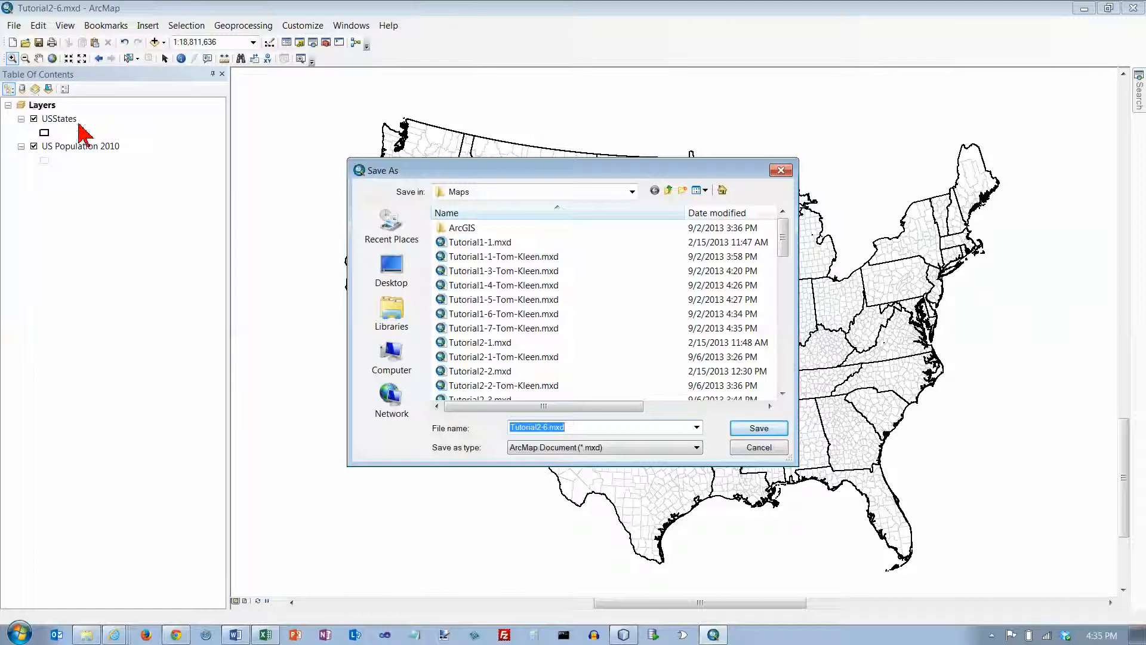
{"action": "left_click", "coordinate": [668, 190]}
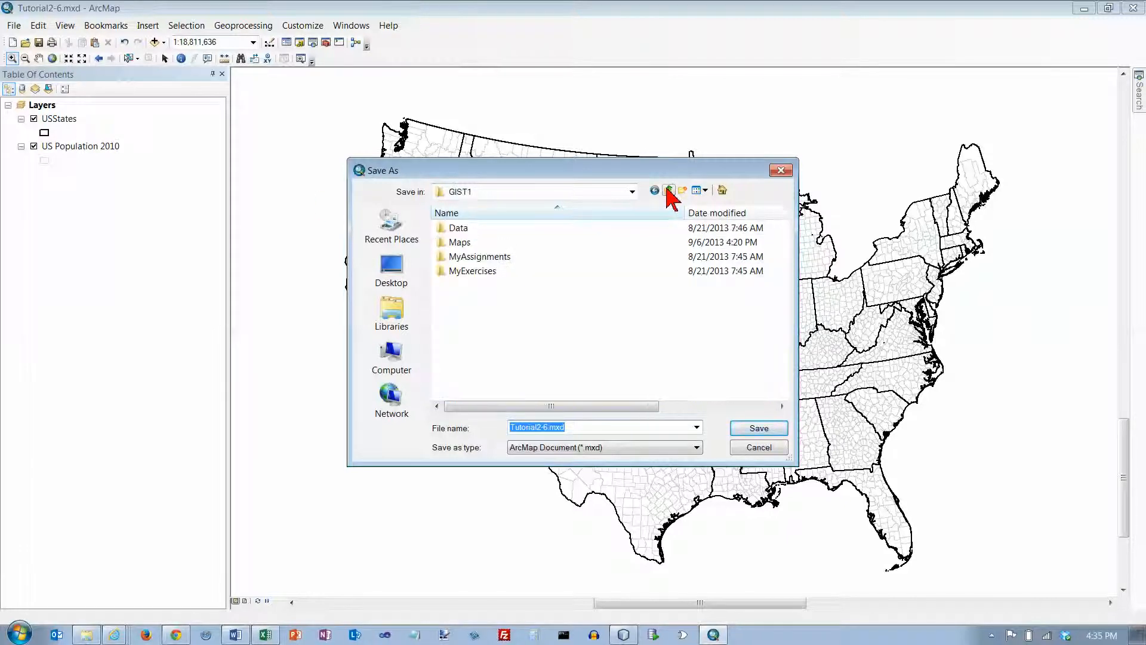
{"action": "double_click", "coordinate": [472, 272]}
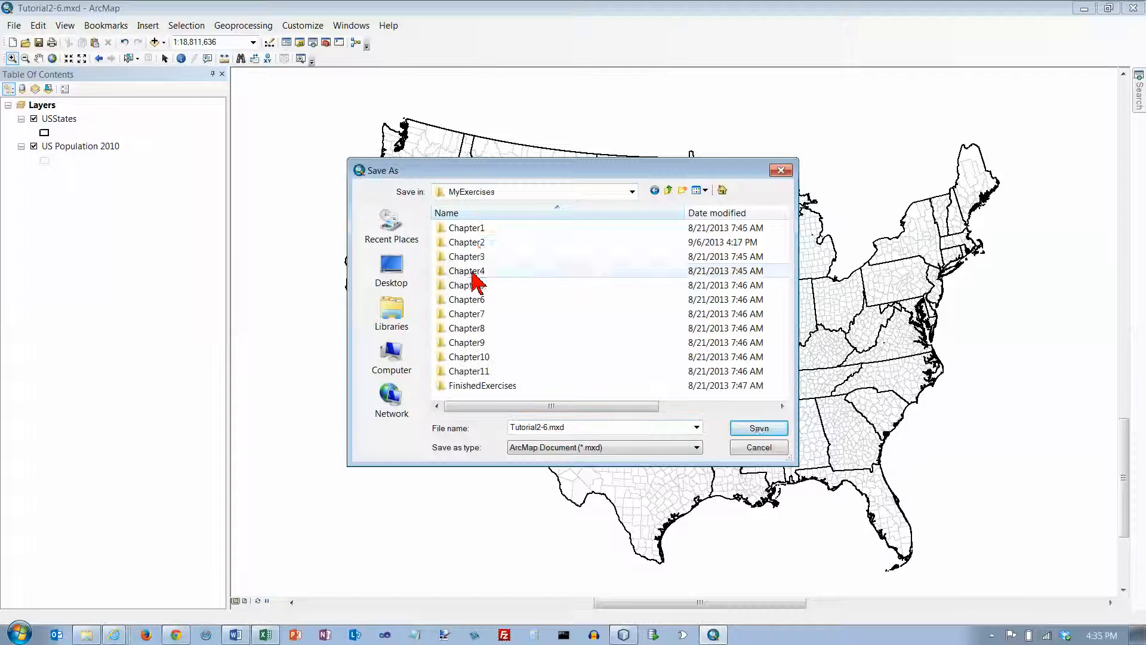
{"action": "double_click", "coordinate": [472, 242]}
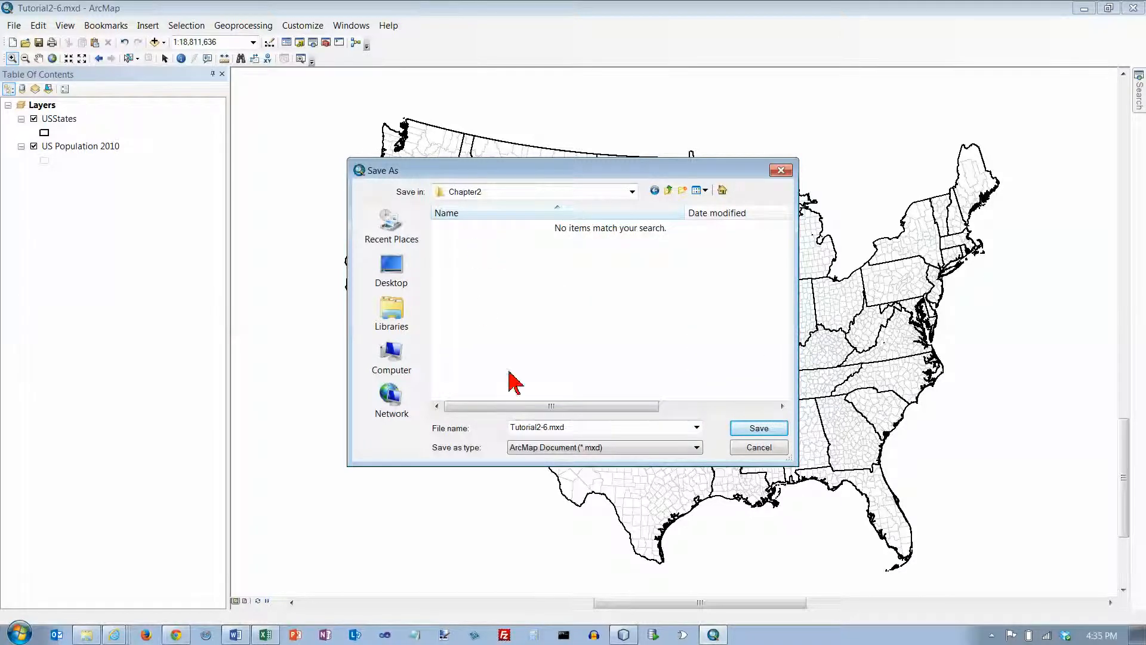
{"action": "double_click", "coordinate": [579, 428]}
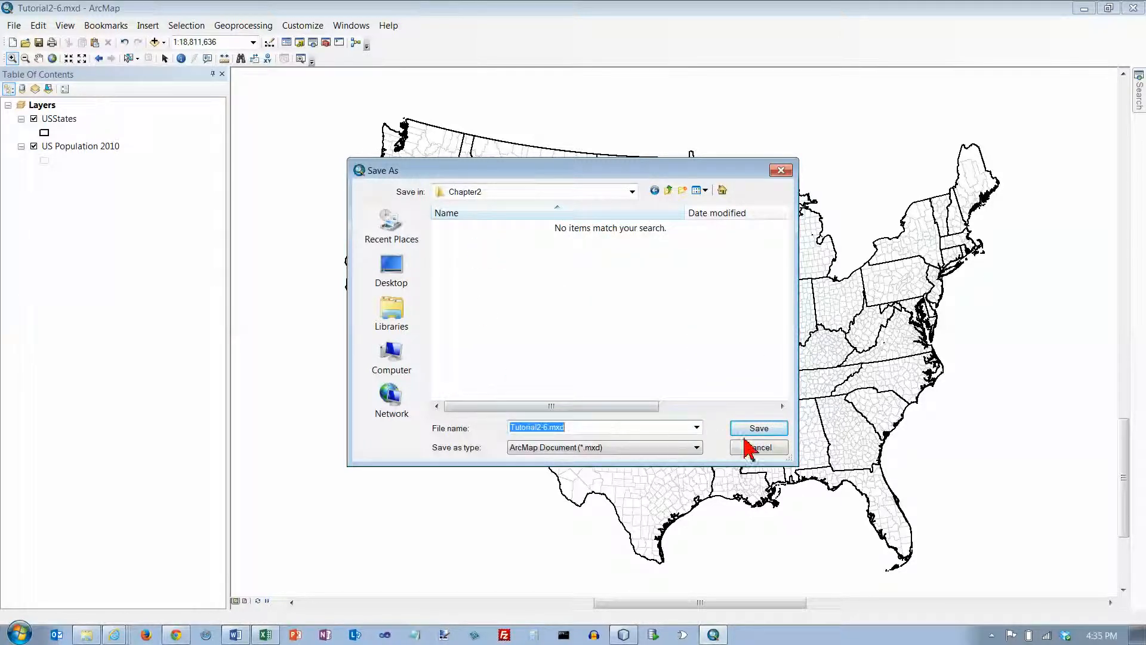
{"action": "left_click", "coordinate": [759, 429]}
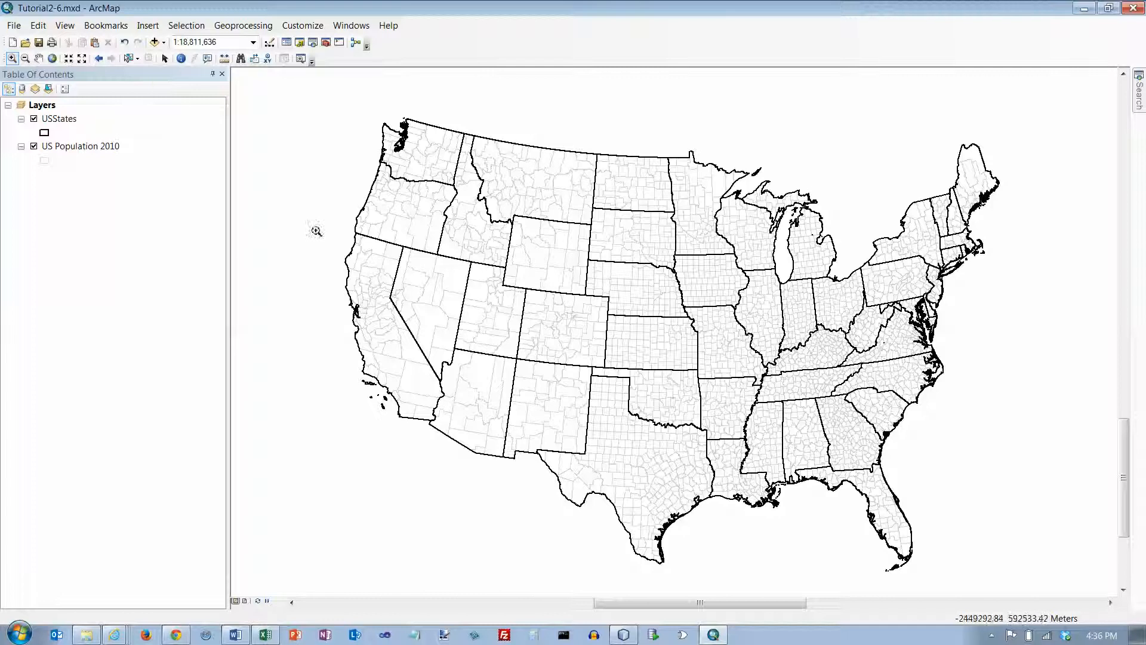
Go to the Pennsylvania bookmark and set the US Population 2010 layer to dot density symbology based on the POP_2010 field.
{"action": "left_click", "coordinate": [115, 25]}
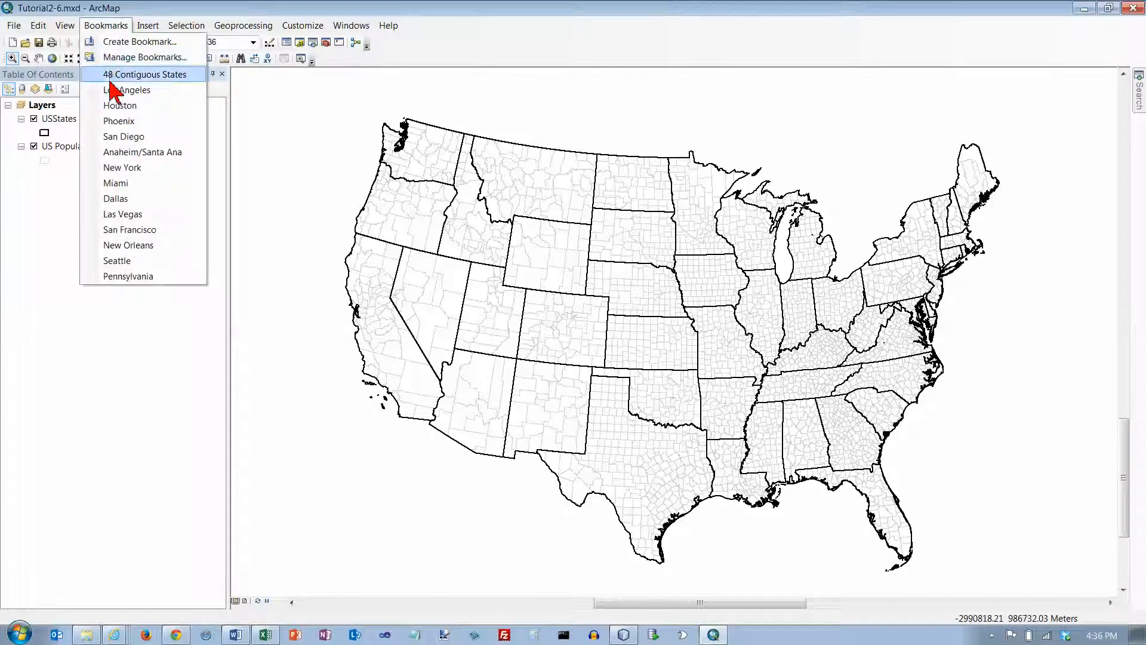
{"action": "left_click", "coordinate": [127, 276]}
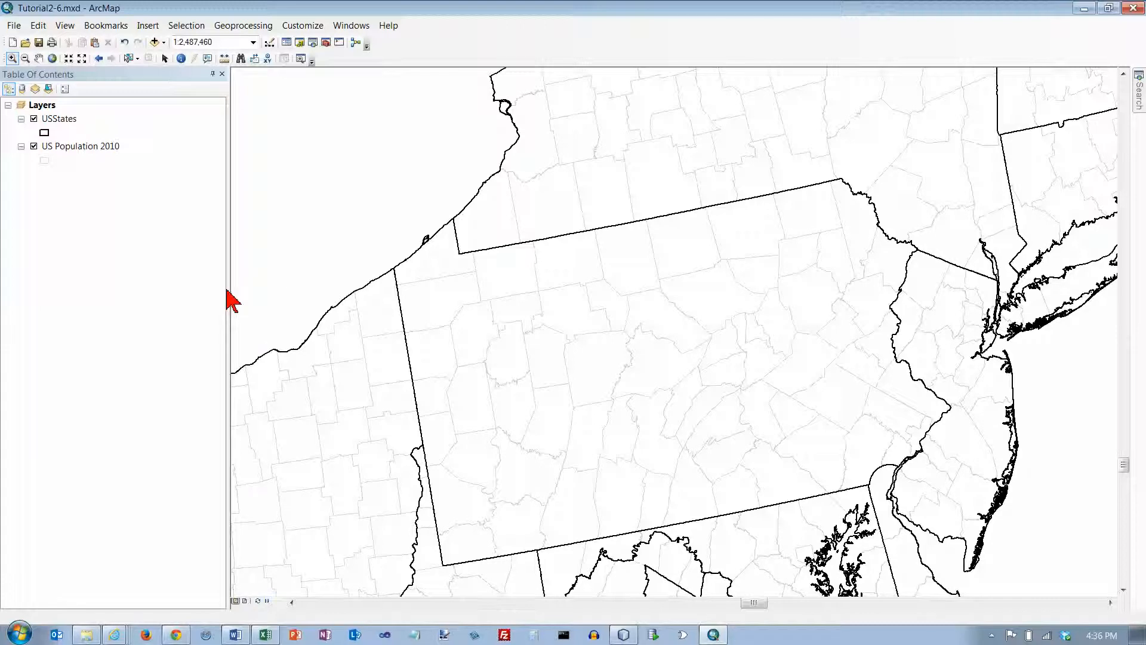
{"action": "right_click", "coordinate": [84, 148]}
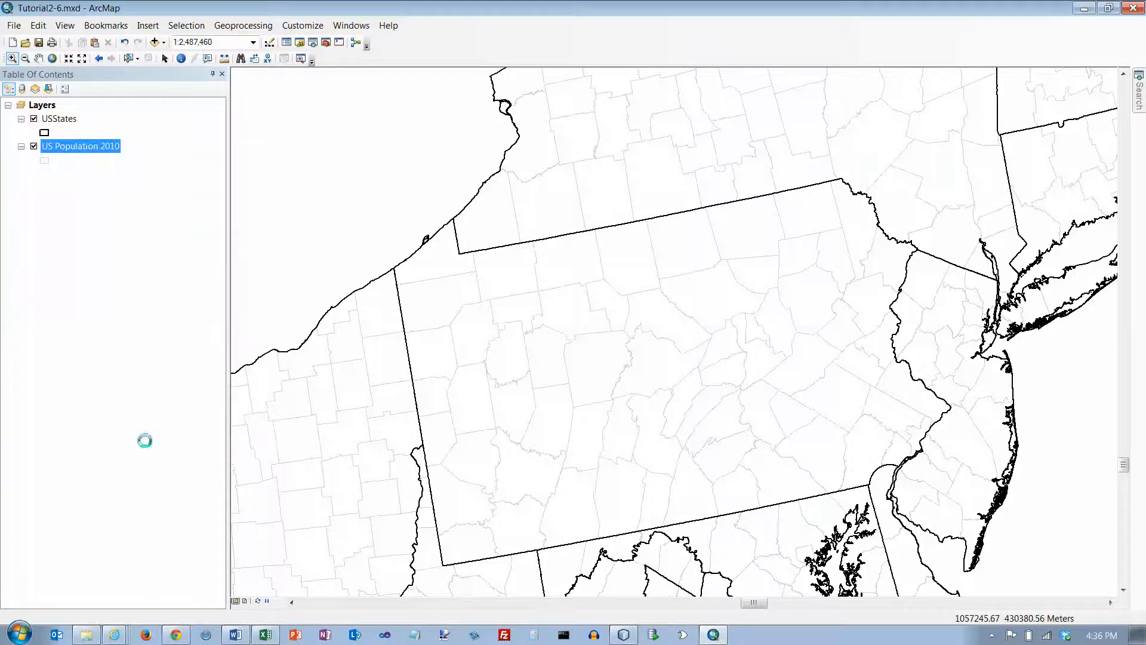
{"action": "left_click", "coordinate": [138, 437]}
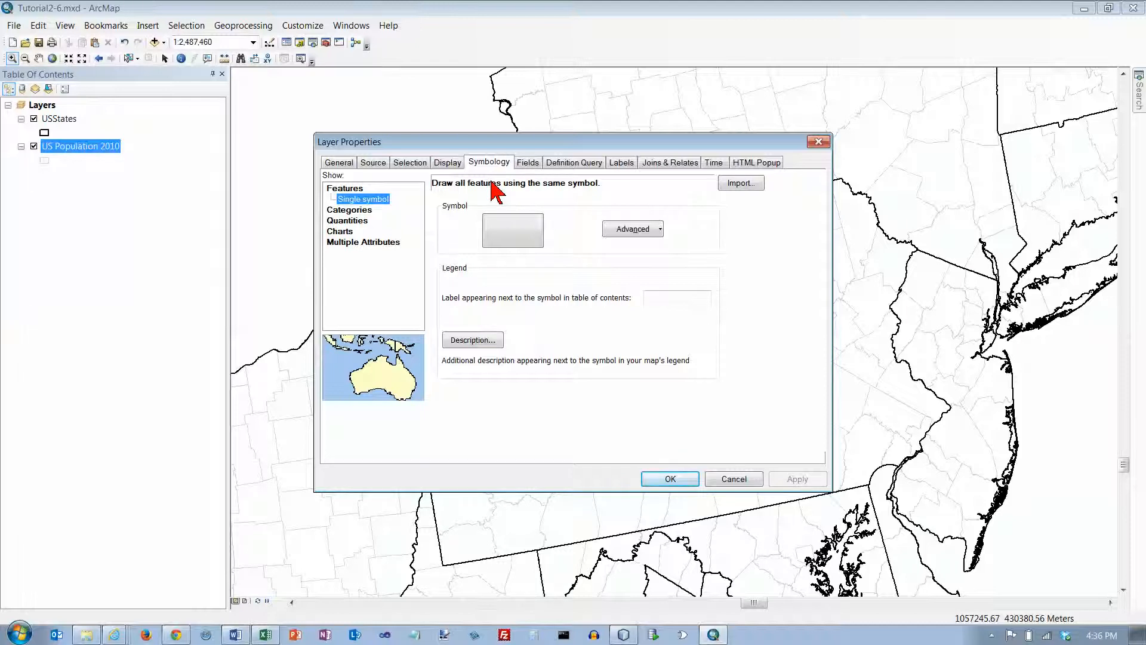
{"action": "left_click", "coordinate": [353, 220]}
{"action": "left_click", "coordinate": [356, 253]}
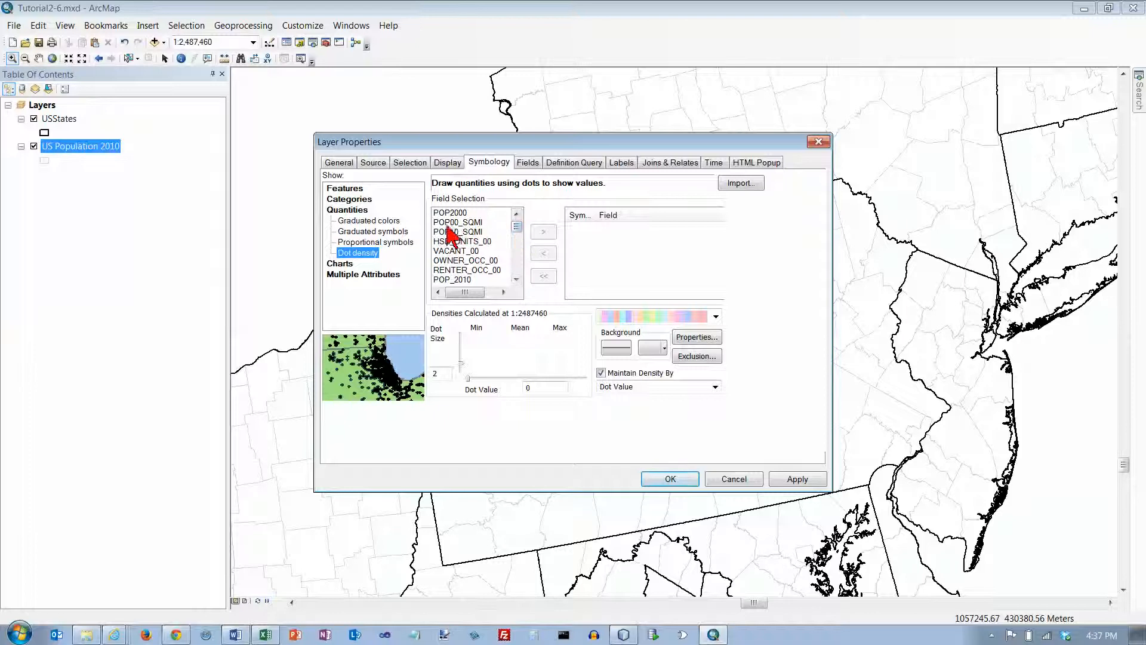
{"action": "left_click", "coordinate": [461, 280]}
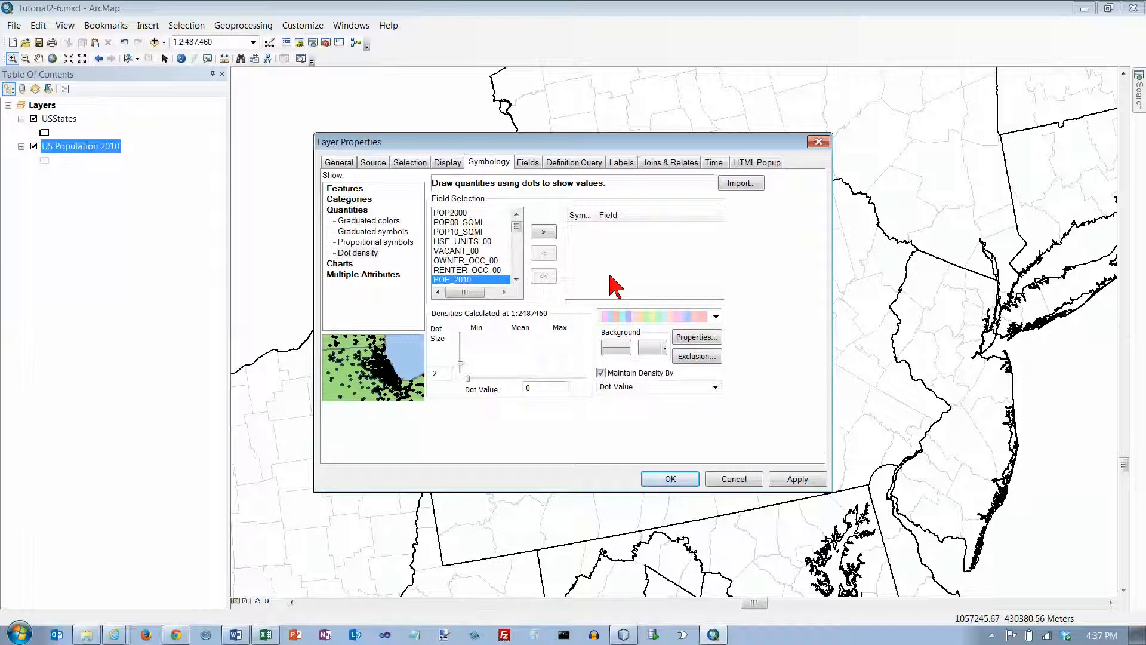
{"action": "left_click", "coordinate": [544, 231]}
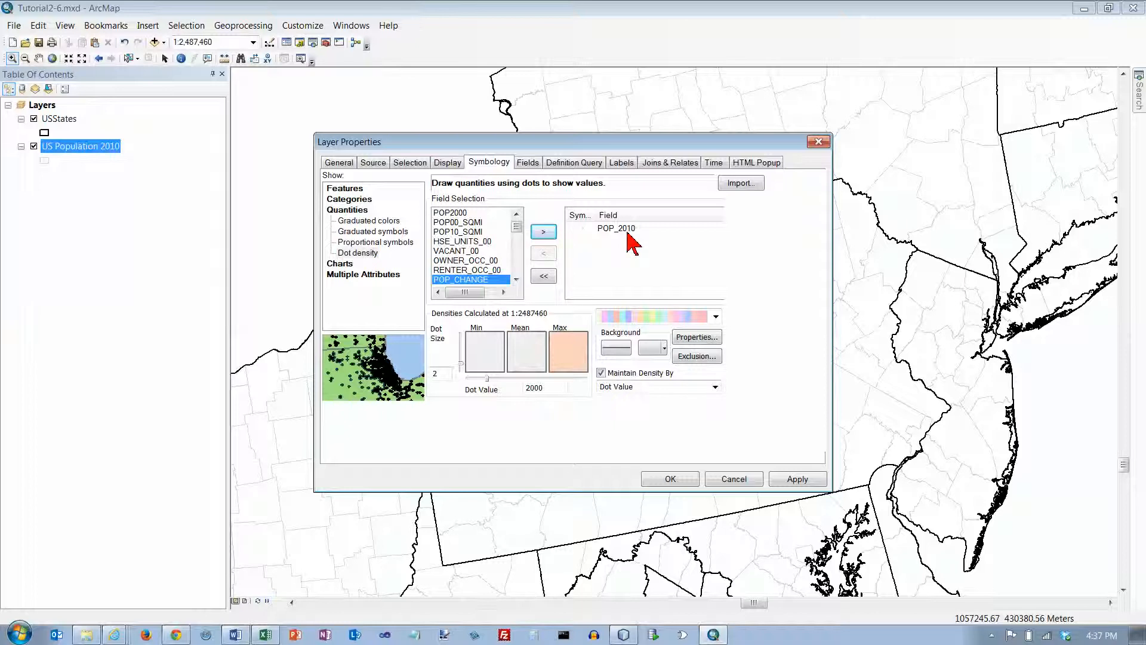
Change the color of the POP_2010 dot symbol to red.
{"action": "left_click", "coordinate": [584, 228]}
{"action": "double_click", "coordinate": [584, 230]}
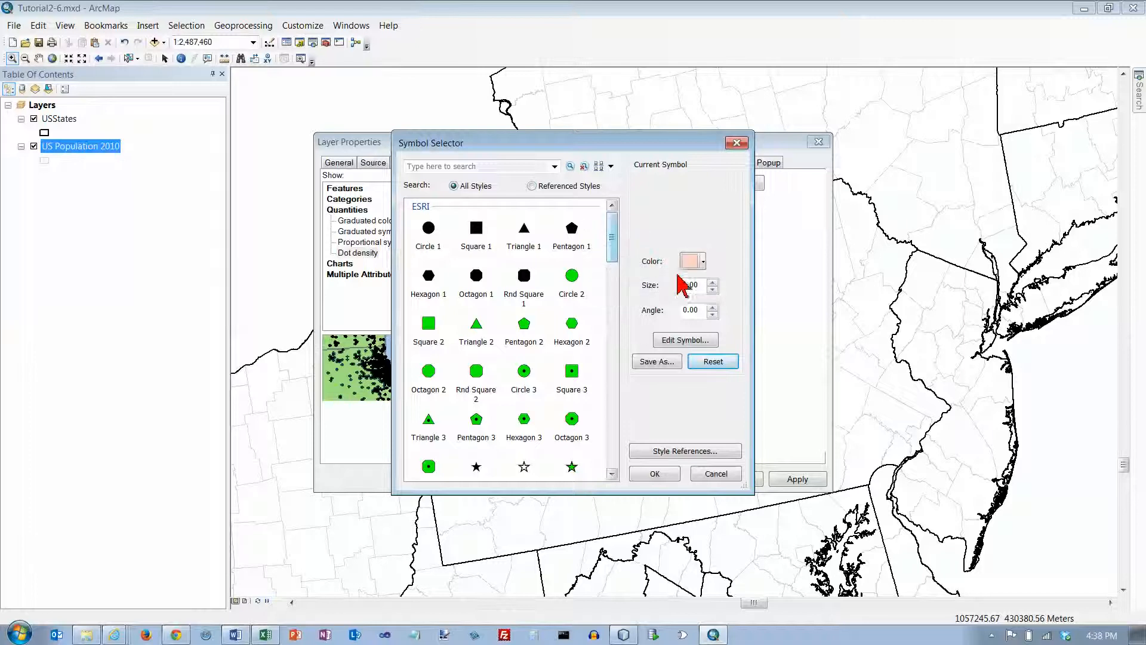
{"action": "left_click", "coordinate": [703, 261]}
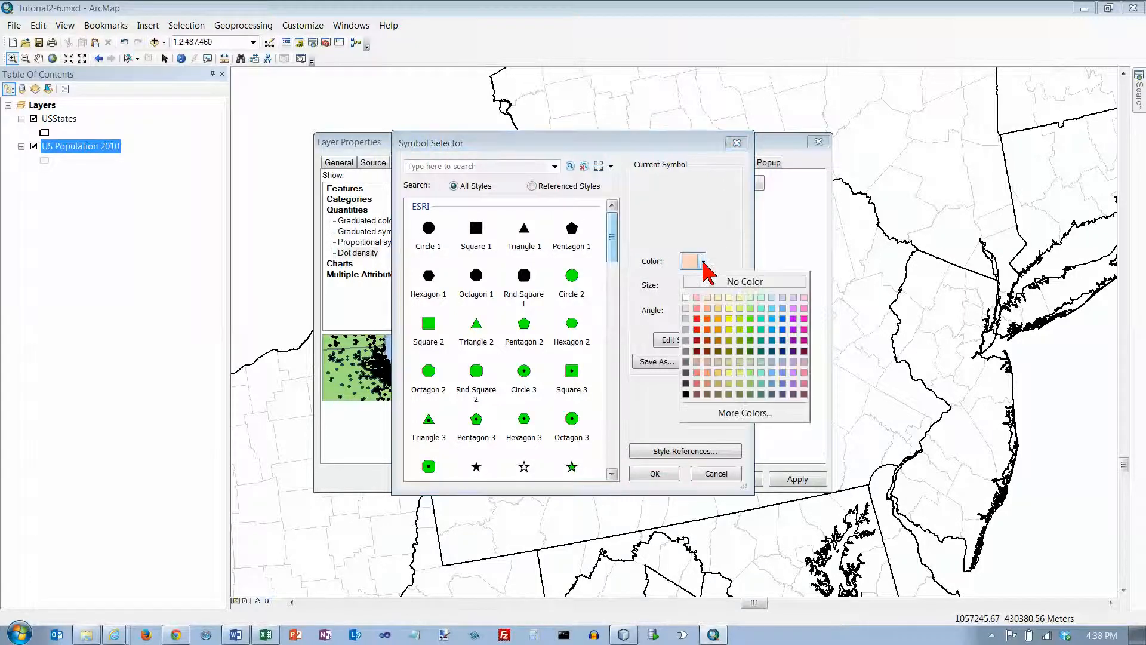
{"action": "left_click", "coordinate": [696, 319]}
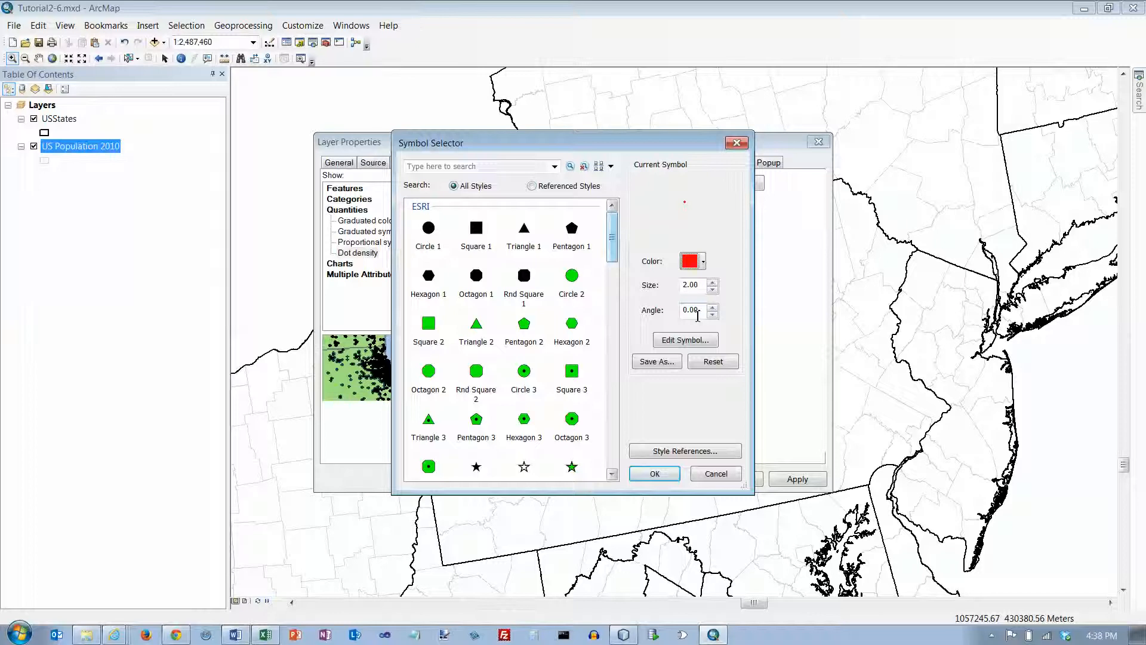
{"action": "left_click", "coordinate": [656, 473]}
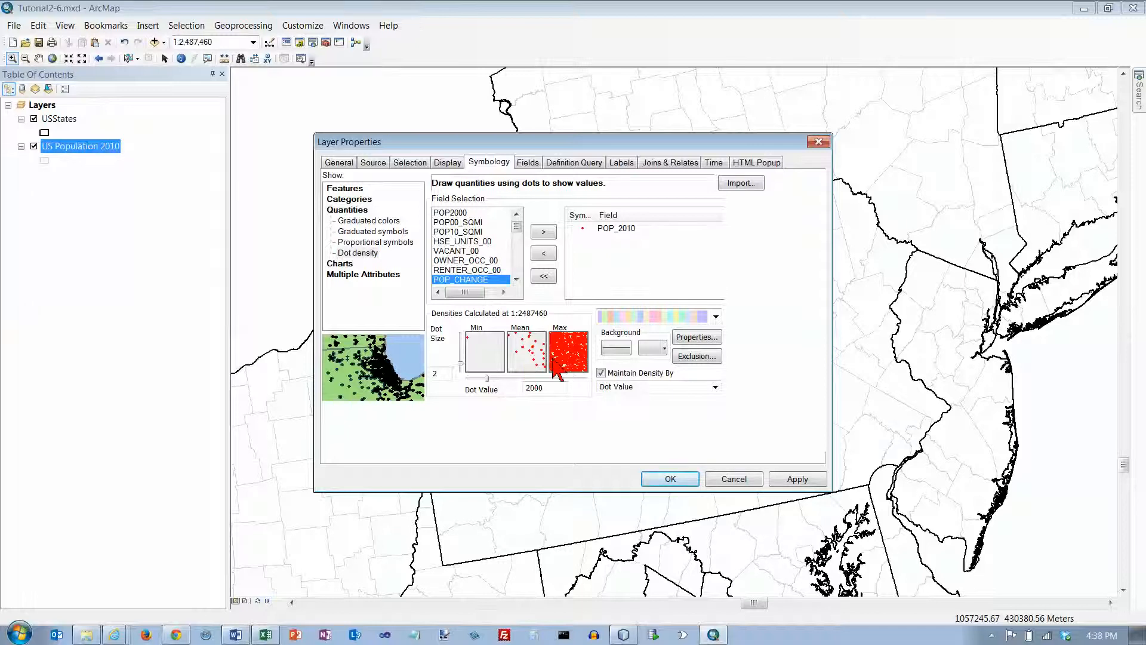
Change the background outline color of the dot density symbology to light gray.
{"action": "left_click", "coordinate": [617, 349]}
{"action": "left_click", "coordinate": [699, 262]}
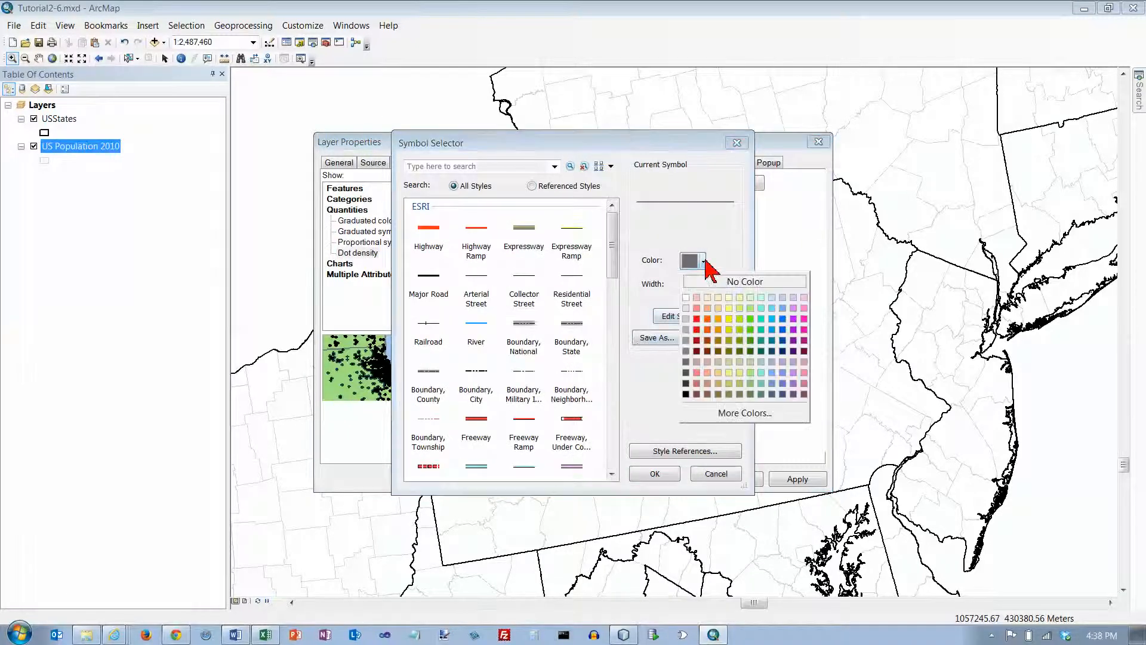
{"action": "left_click", "coordinate": [687, 320]}
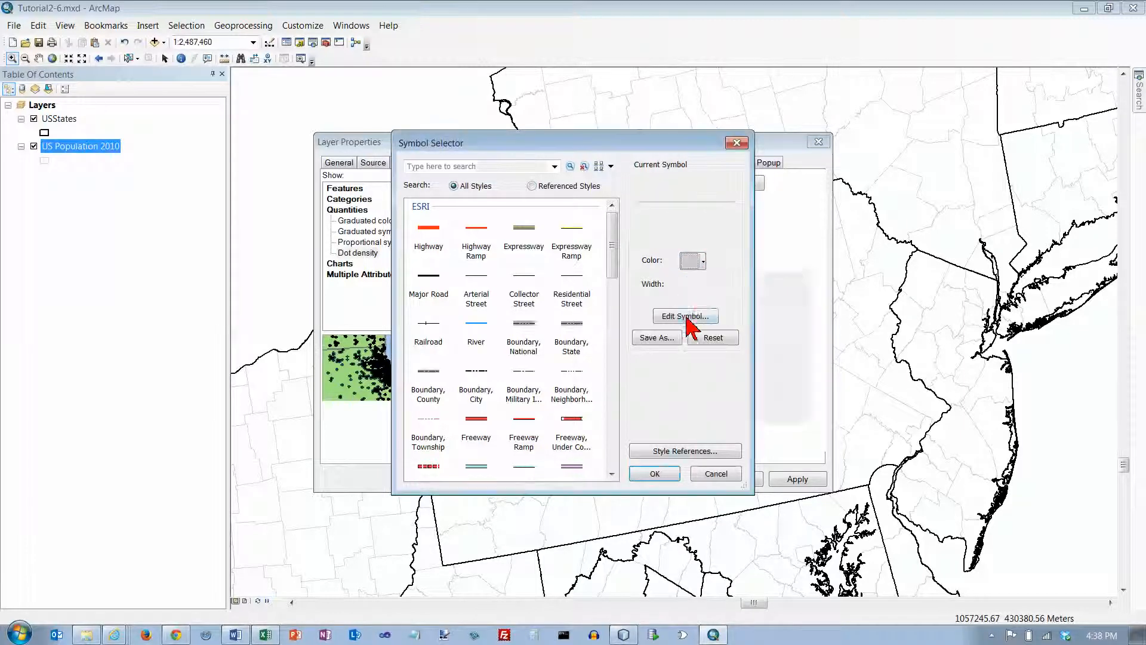
{"action": "left_click", "coordinate": [655, 474]}
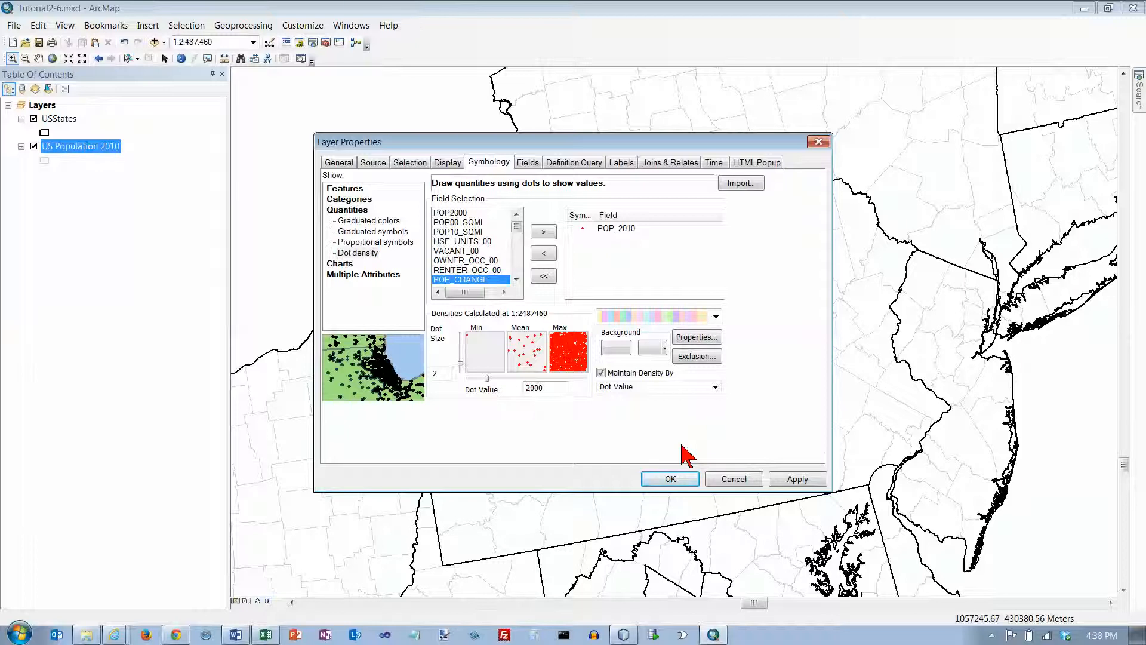
Set the dot value to 5000 and apply the dot density symbology to the US Population 2010 layer.
{"action": "left_click", "coordinate": [715, 386]}
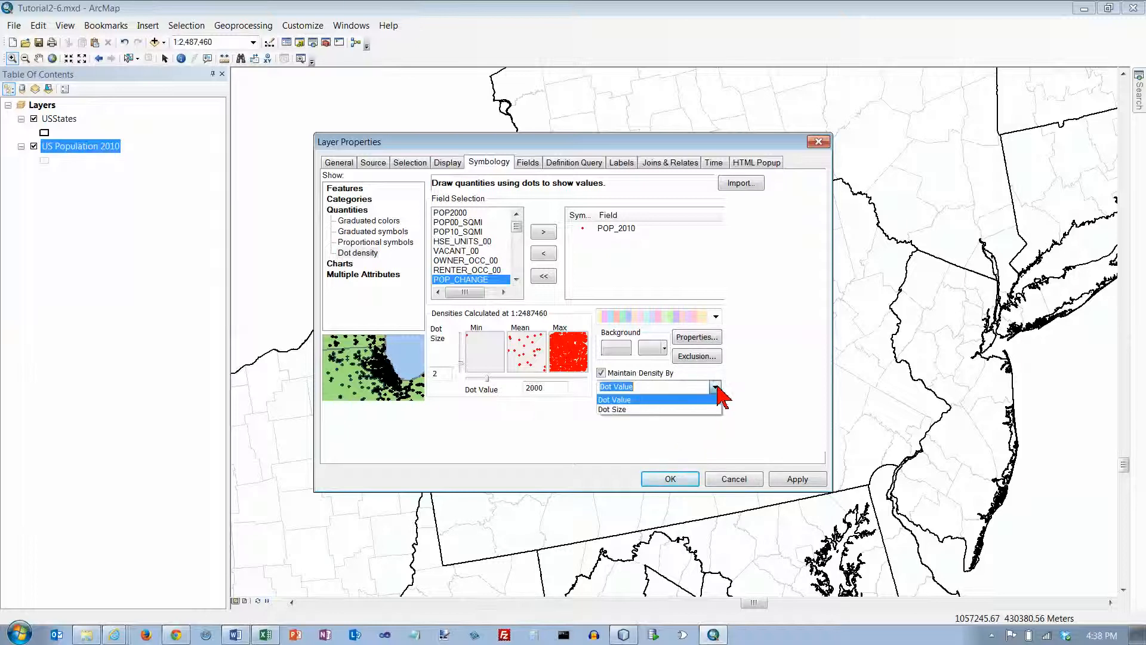
{"action": "left_click", "coordinate": [716, 386]}
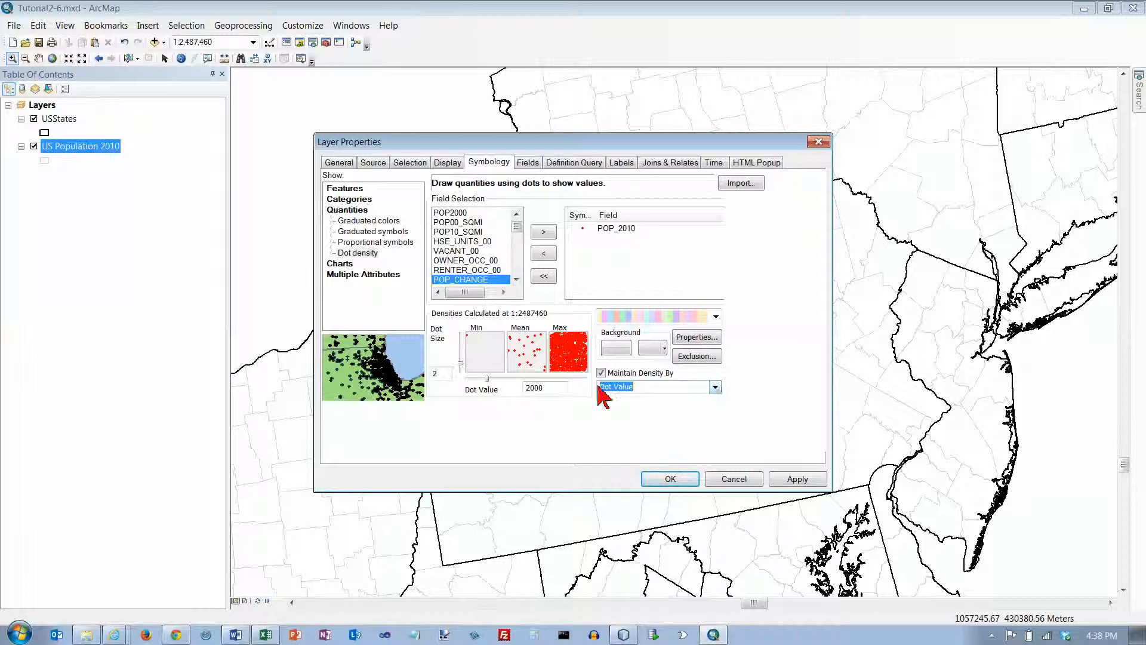
{"action": "left_click", "coordinate": [550, 389]}
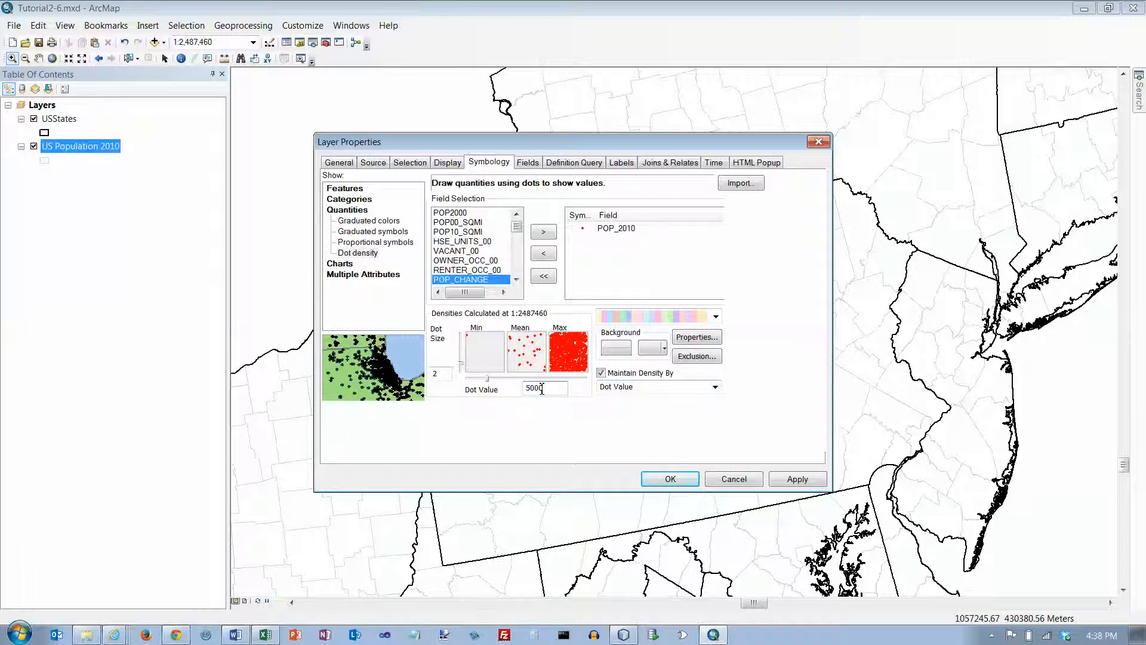
{"action": "left_click", "coordinate": [670, 477]}
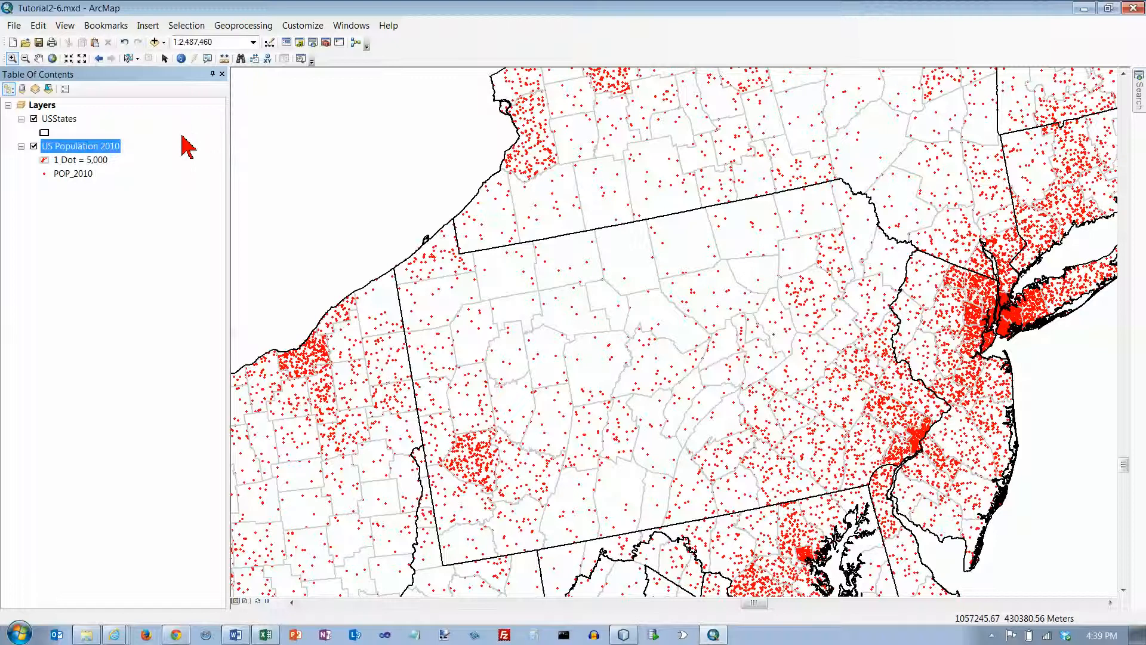
Identify the state of Pennsylvania on the map, and set the Identify source layer to US Population 2010.
{"action": "left_click", "coordinate": [181, 57]}
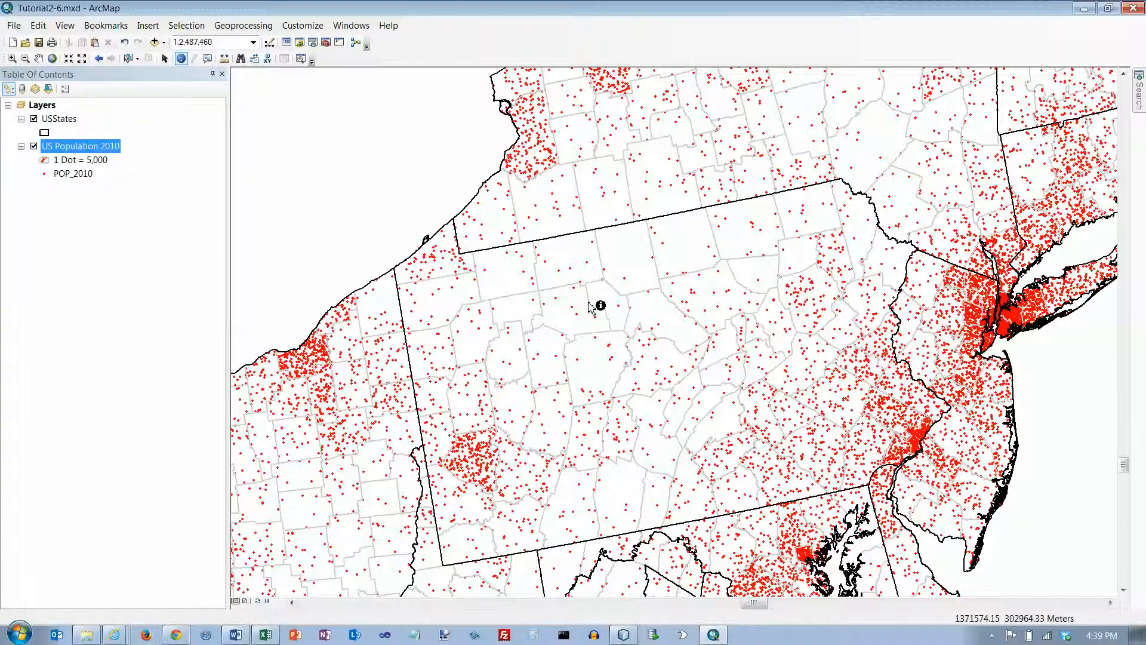
{"action": "left_click", "coordinate": [512, 311]}
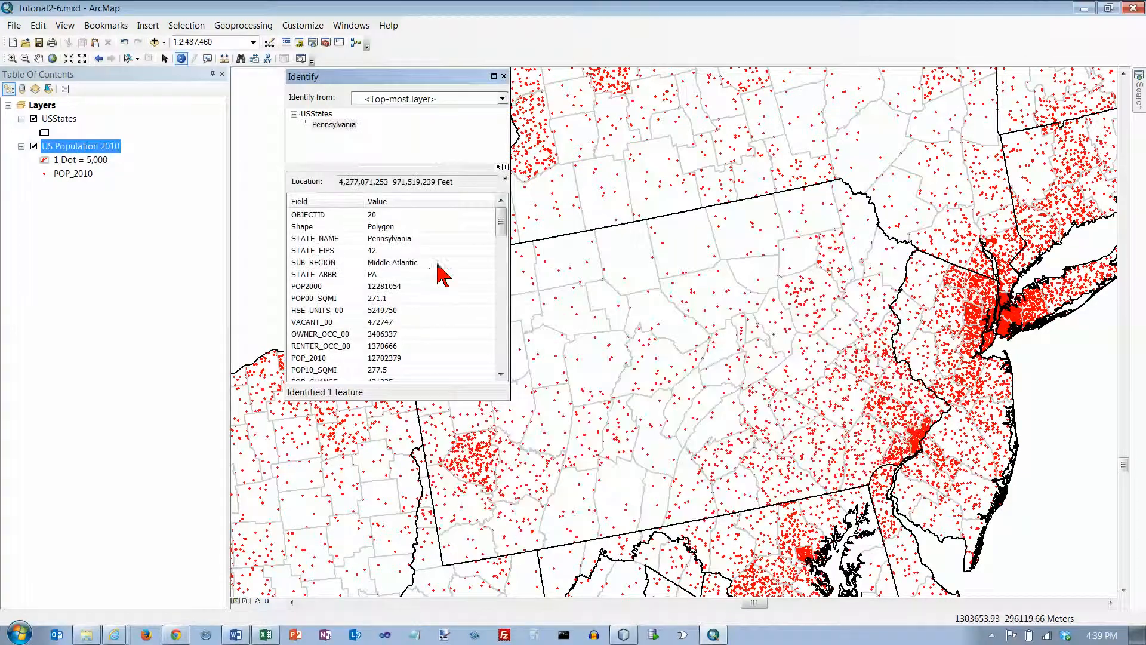
{"action": "left_click", "coordinate": [502, 99]}
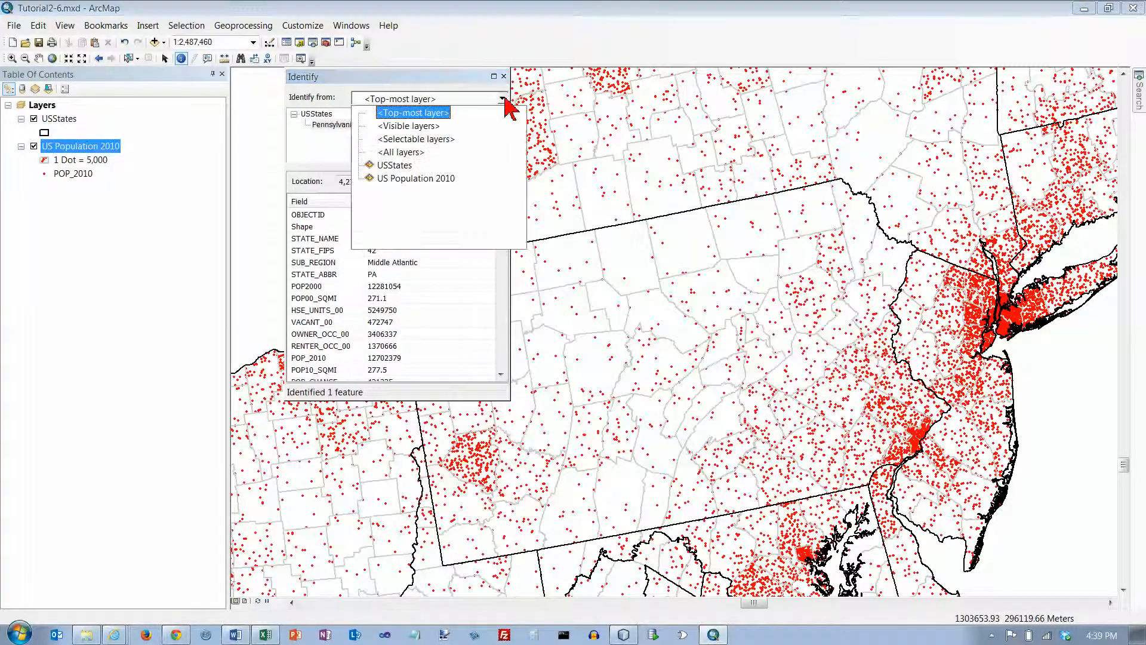
{"action": "left_click", "coordinate": [450, 179]}
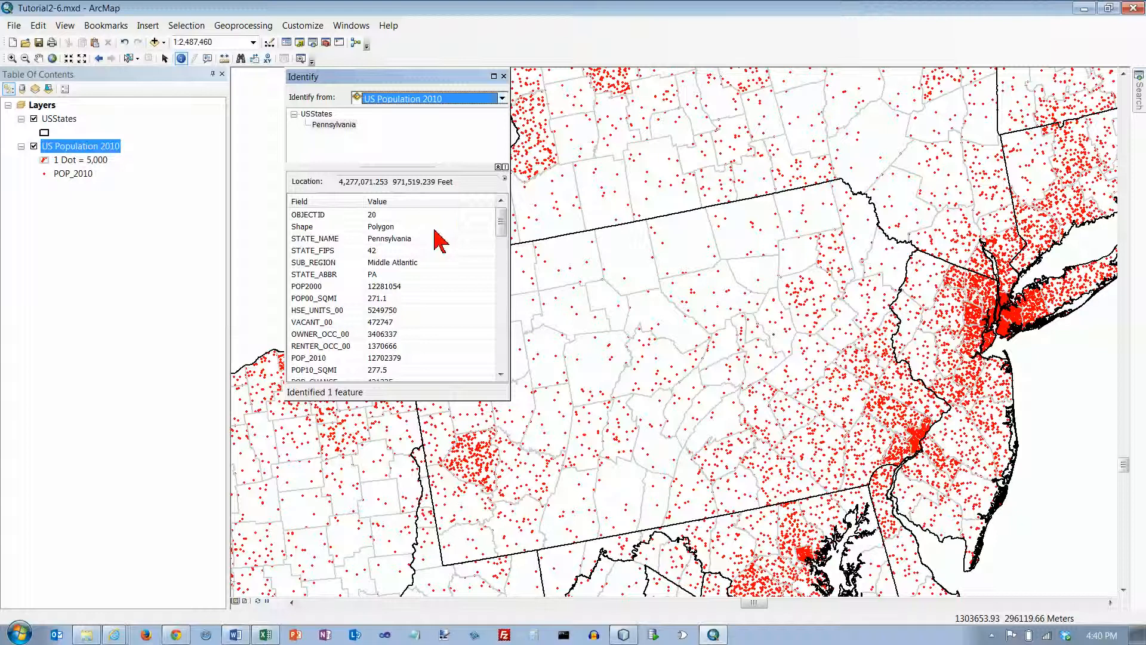
Identify Forest County, Pennsylvania from the US Population 2010 layer and view its POP_2010 attribute.
{"action": "left_click", "coordinate": [502, 99]}
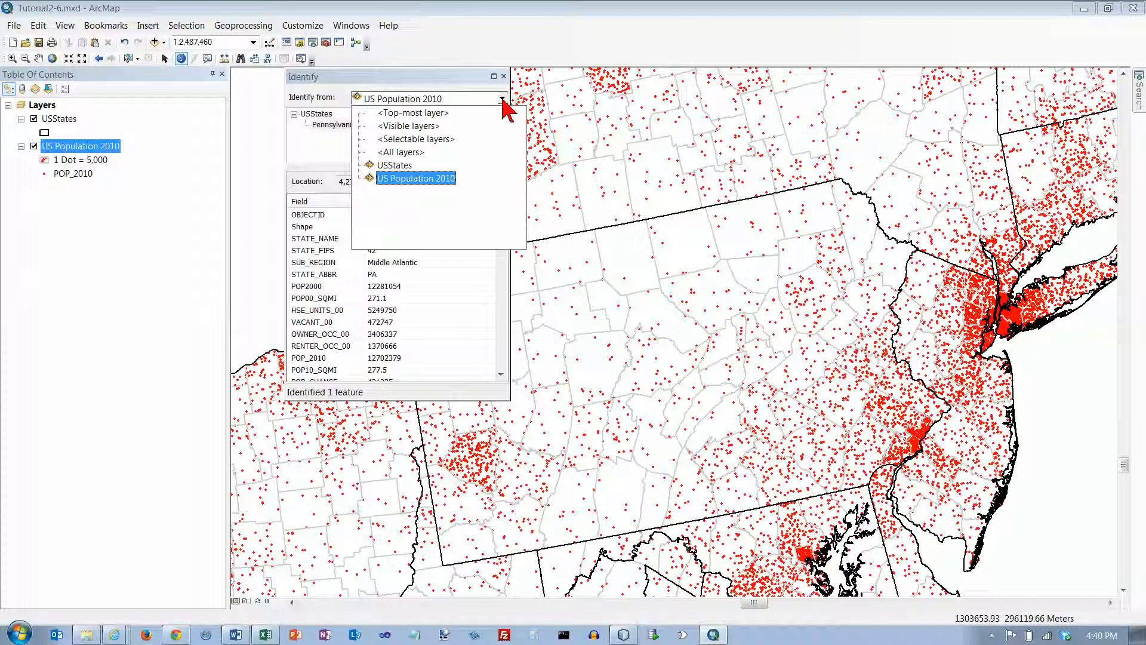
{"action": "left_click", "coordinate": [427, 179]}
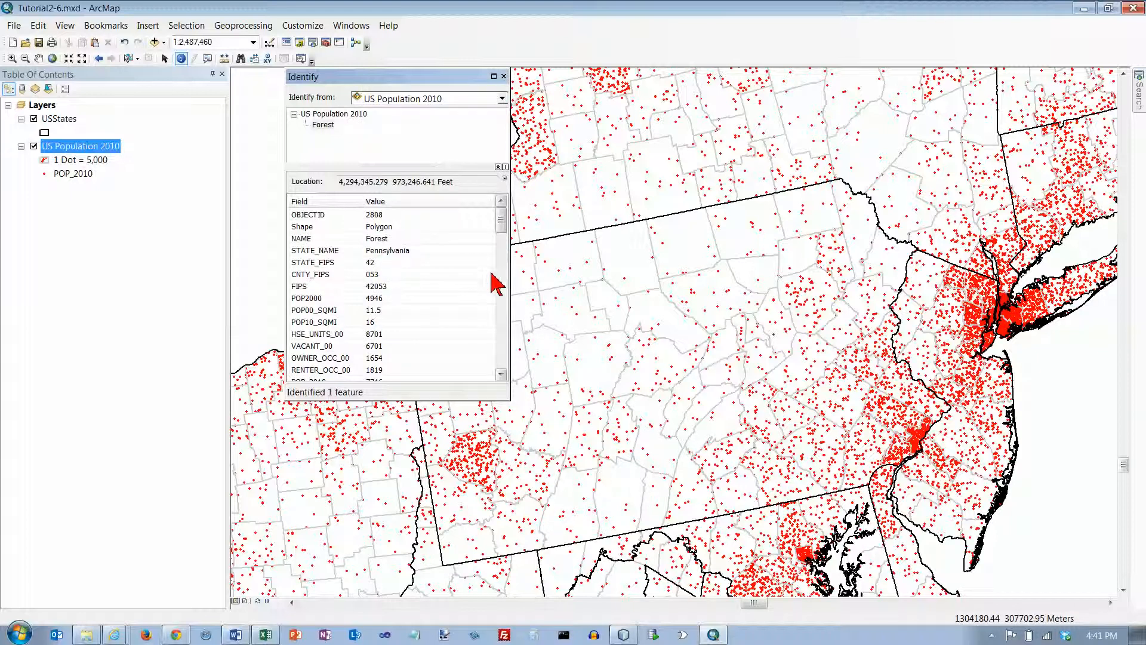
{"action": "left_click", "coordinate": [503, 77]}
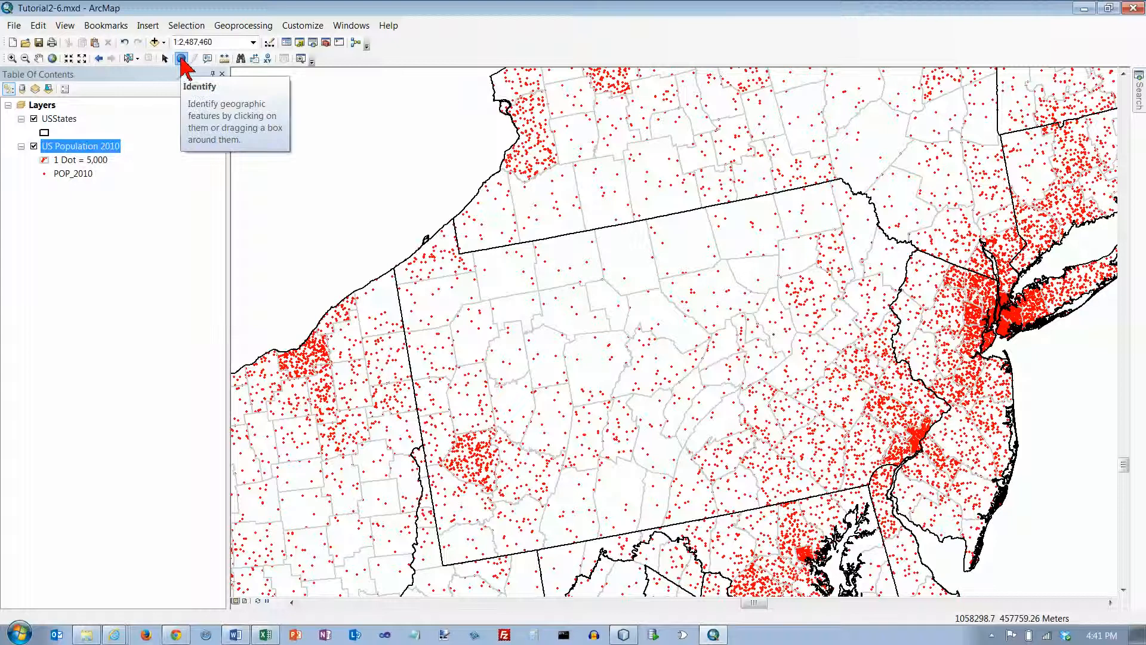
{"action": "left_click", "coordinate": [517, 310]}
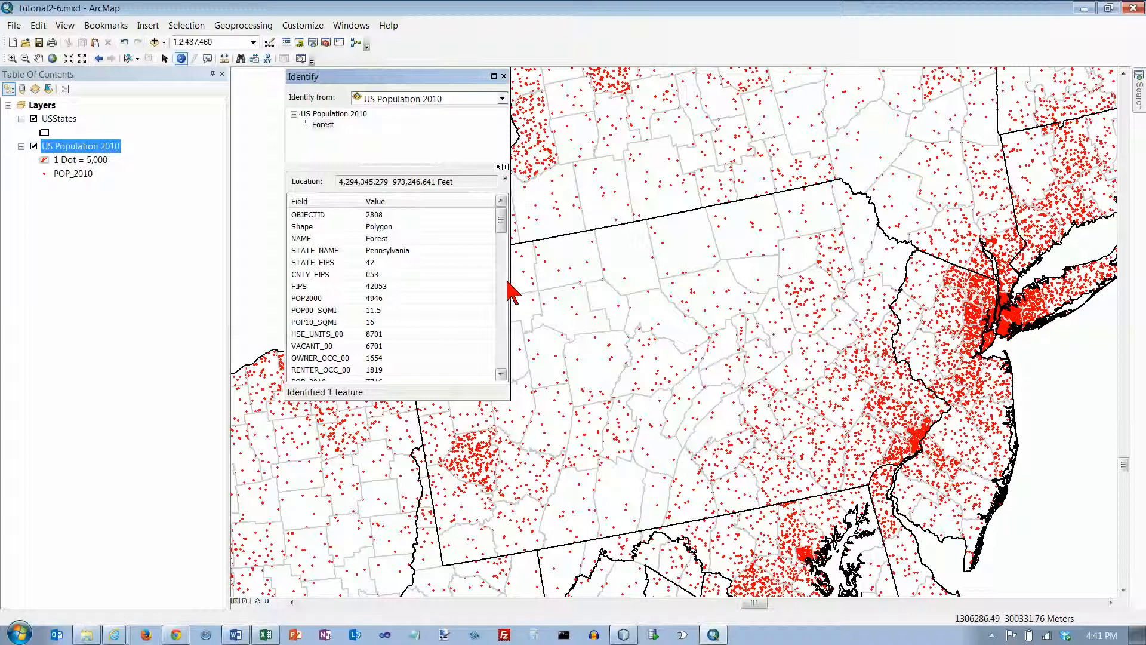
{"action": "left_click_drag", "start_coordinate": [412, 77], "coordinate": [361, 91]}
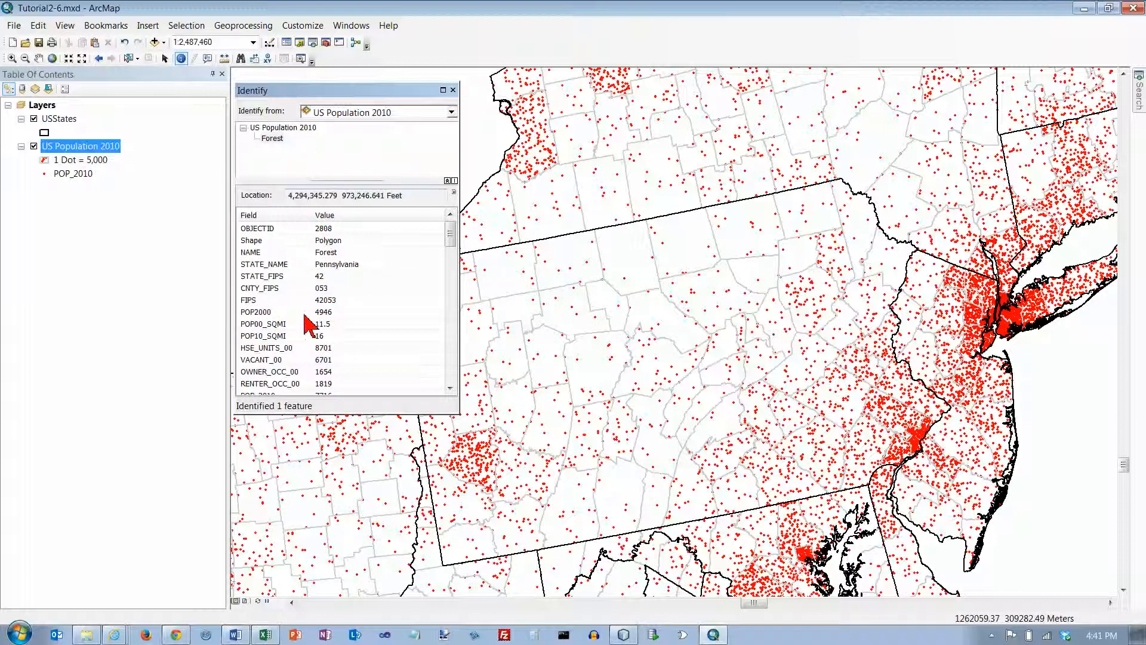
{"action": "left_click", "coordinate": [453, 324]}
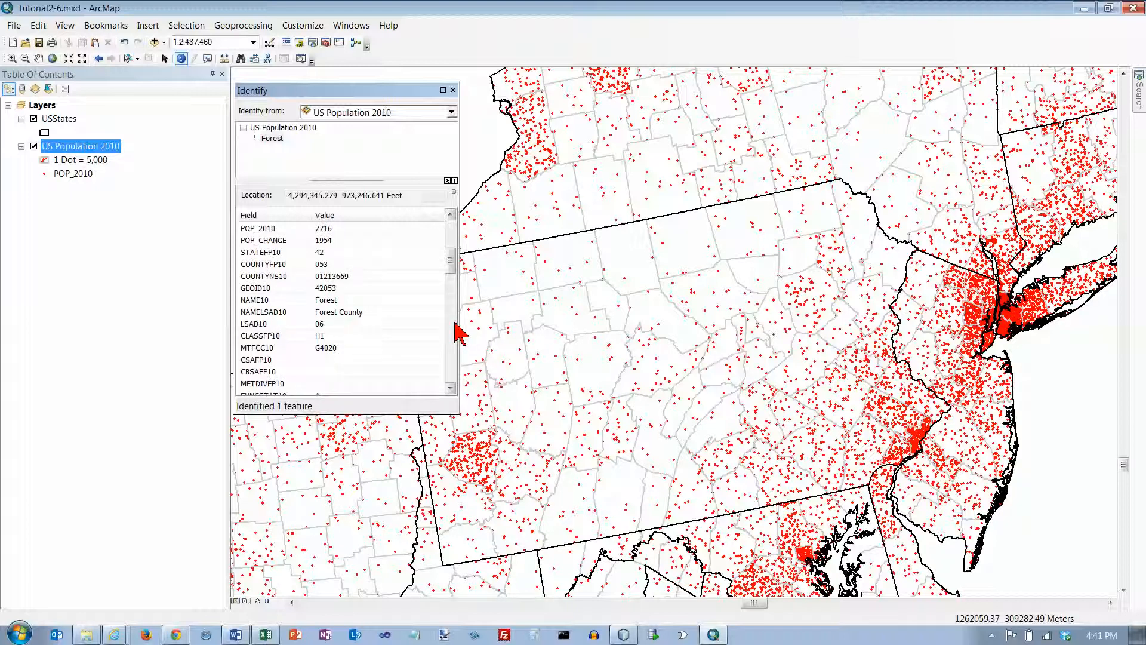
Sort the identified county's attributes by field name in descending order and shift the Identify window clear of Pennsylvania.
{"action": "left_click", "coordinate": [271, 218]}
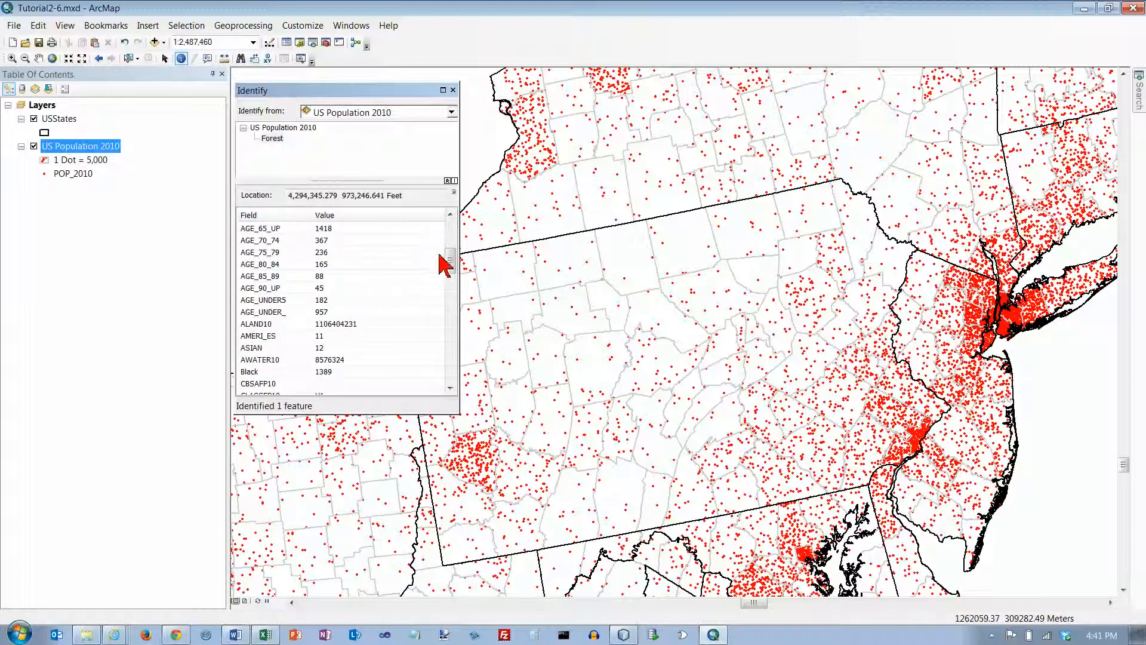
{"action": "left_click", "coordinate": [296, 217]}
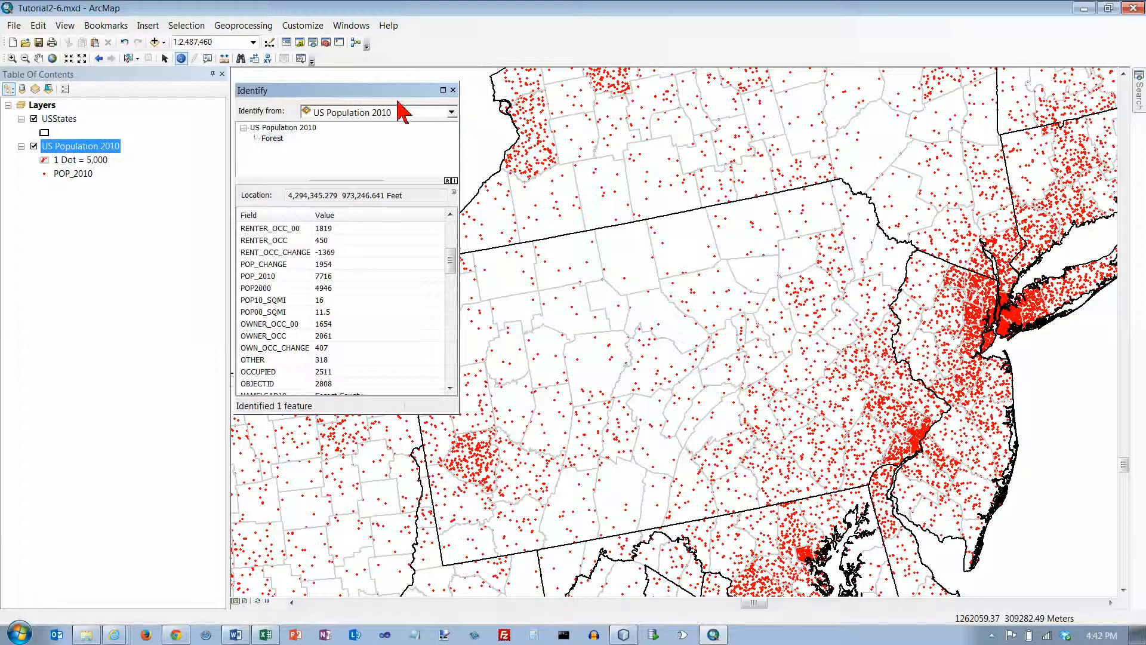
{"action": "left_click_drag", "start_coordinate": [408, 90], "coordinate": [363, 145]}
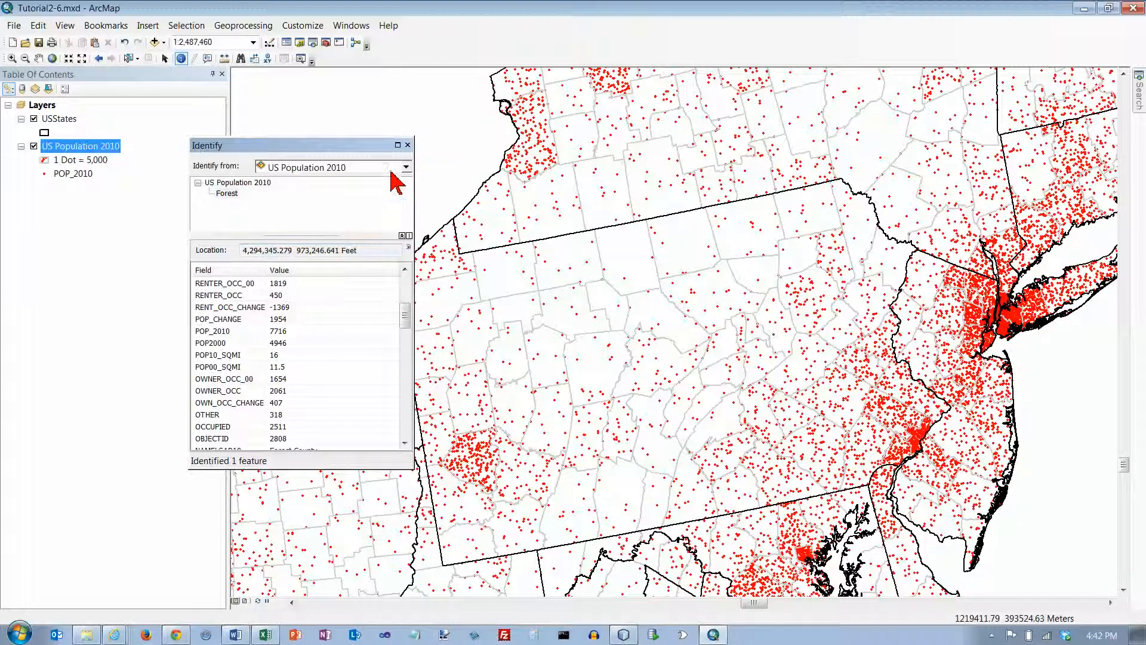
Identify Potter and Clinton counties in Pennsylvania, check the POP_2010 attribute of each, and close the Identify results.
{"action": "left_click", "coordinate": [630, 262]}
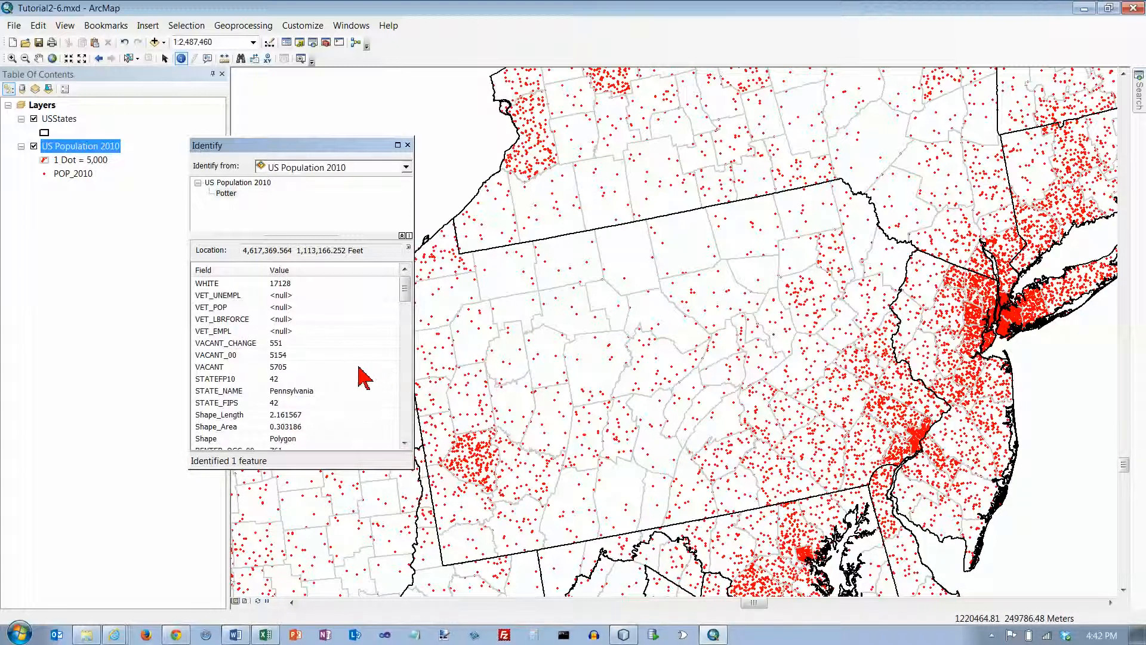
{"action": "left_click", "coordinate": [407, 357]}
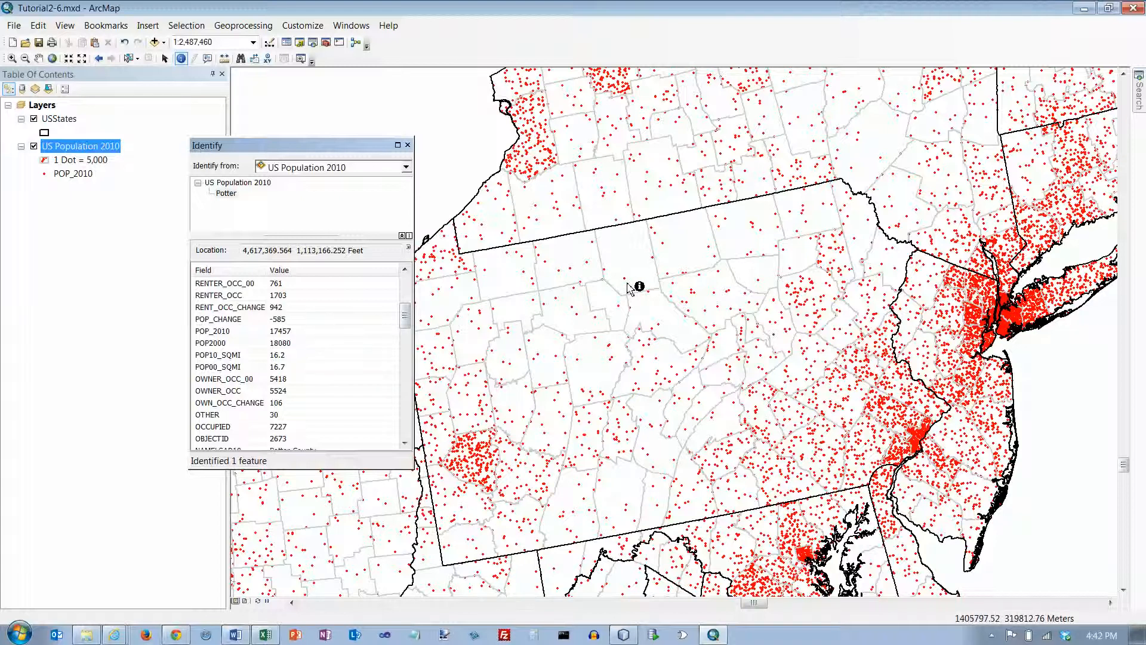
{"action": "left_click", "coordinate": [659, 324]}
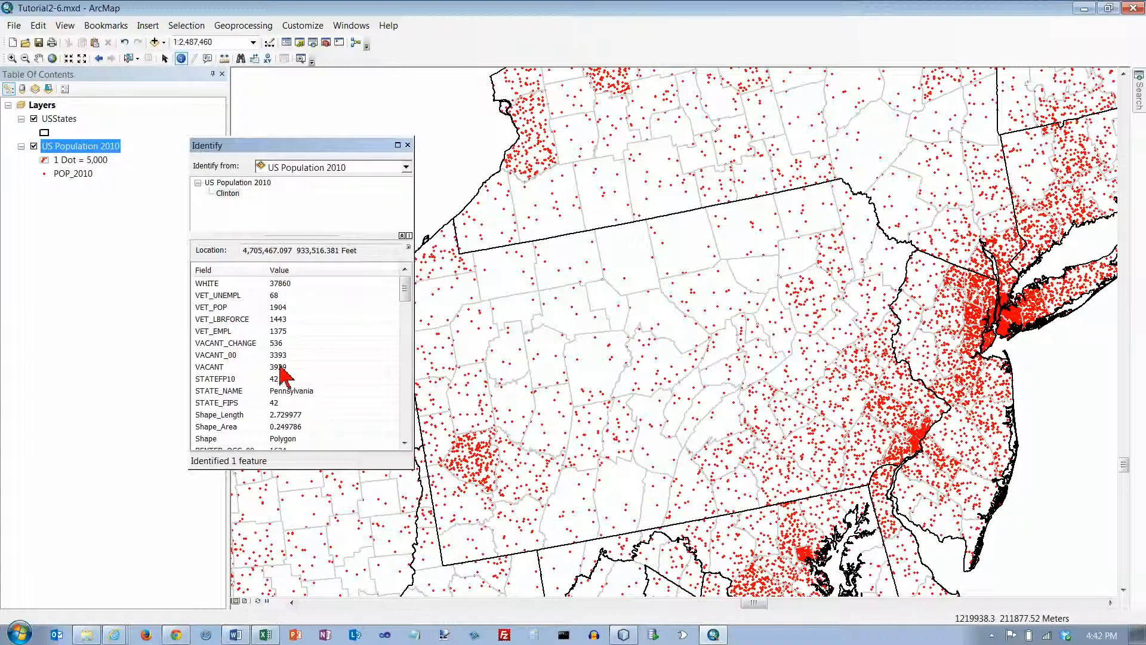
{"action": "left_click", "coordinate": [407, 357]}
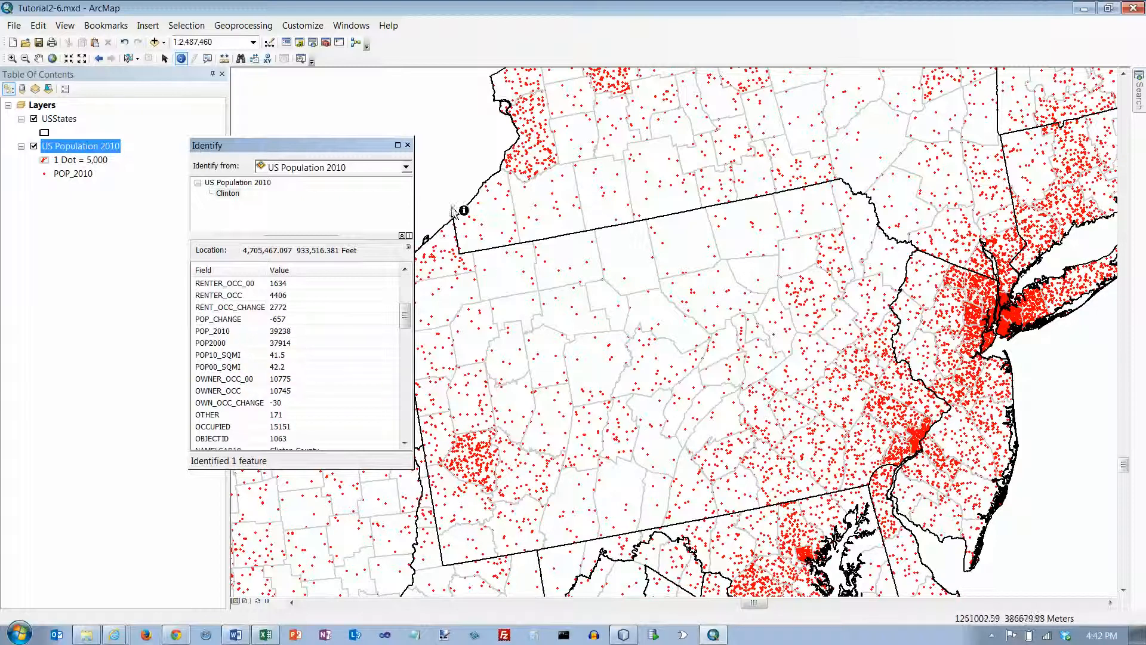
{"action": "left_click", "coordinate": [408, 145]}
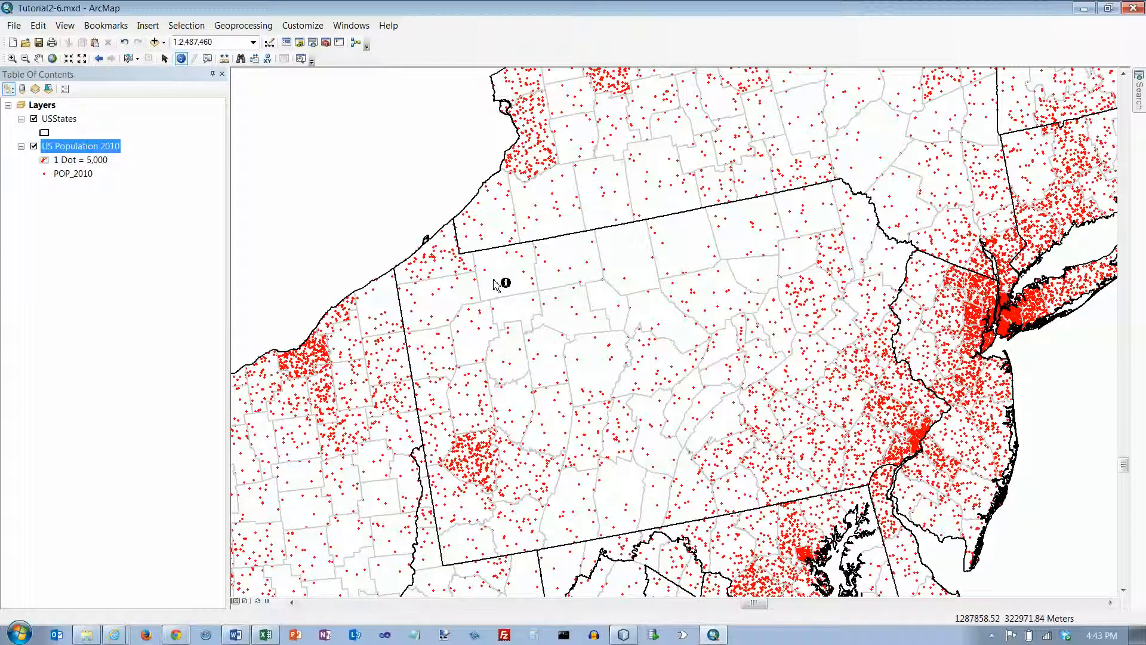
Save the Tutorial2-6 map document.
{"action": "left_click", "coordinate": [16, 27]}
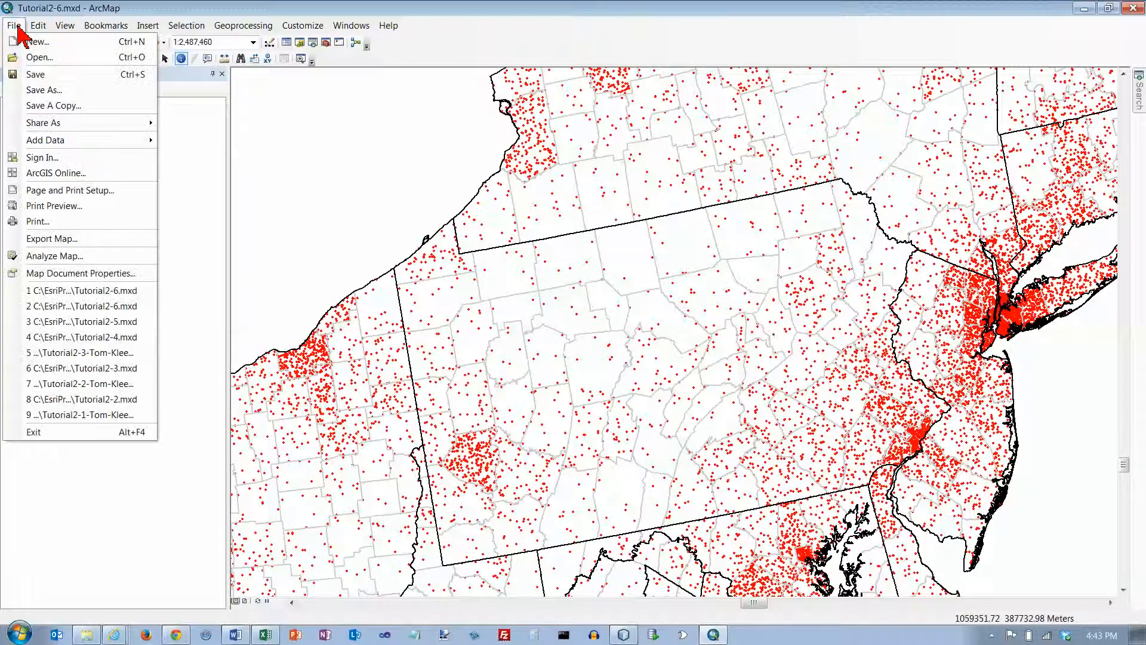
{"action": "left_click", "coordinate": [32, 74]}
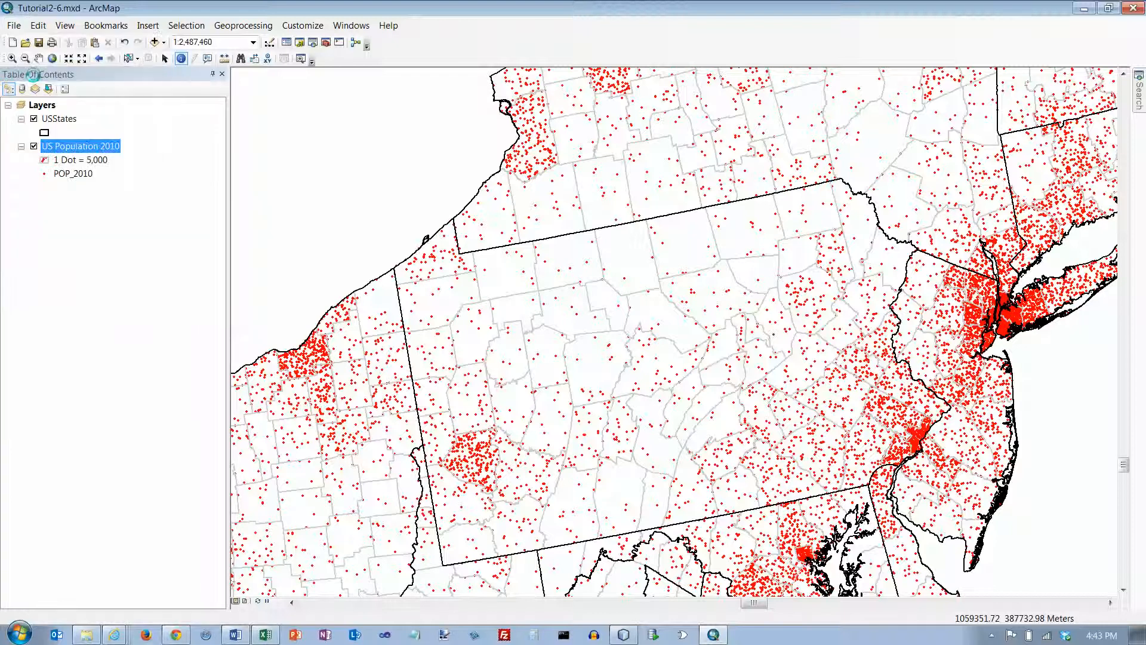